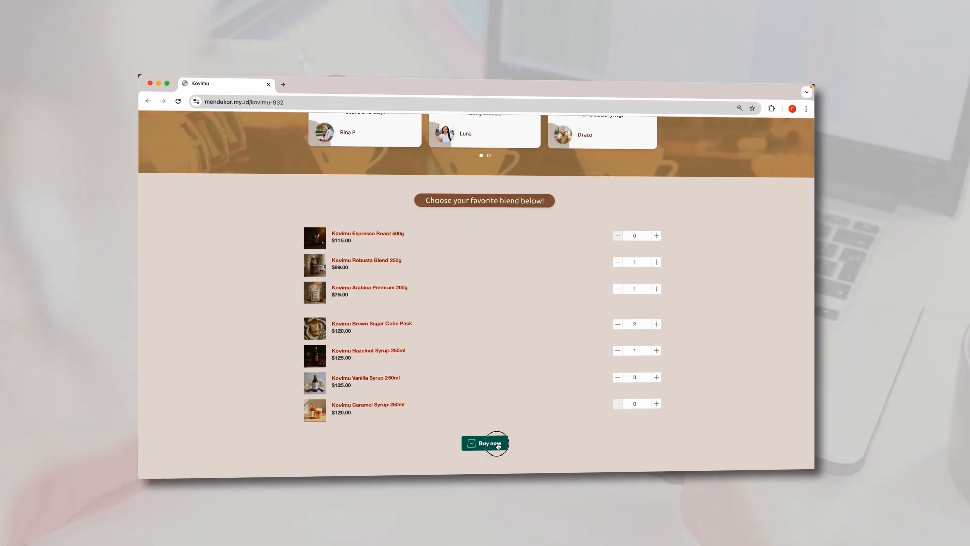
click(493, 444)
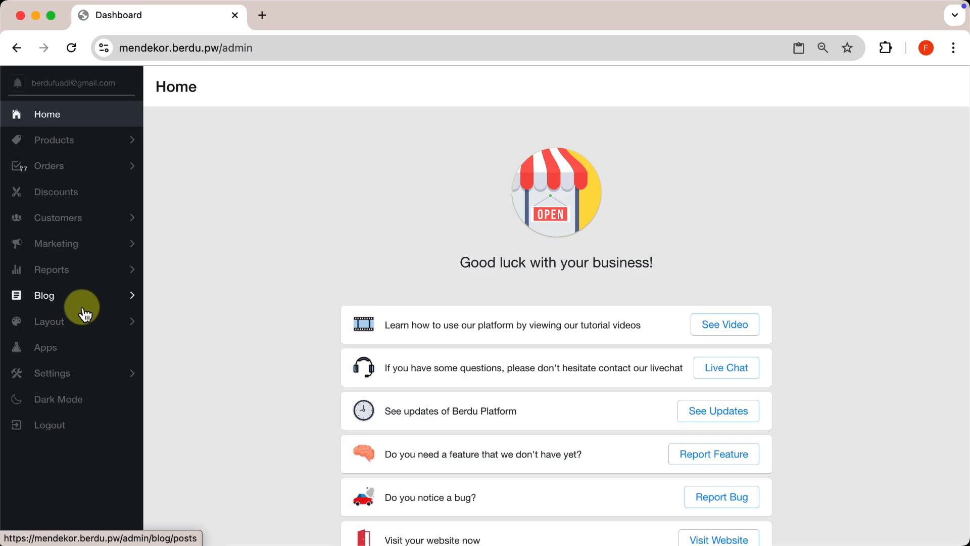
Open the custom page Kovimu with the URL /kovimu-932 in the layout editor
click(72, 321)
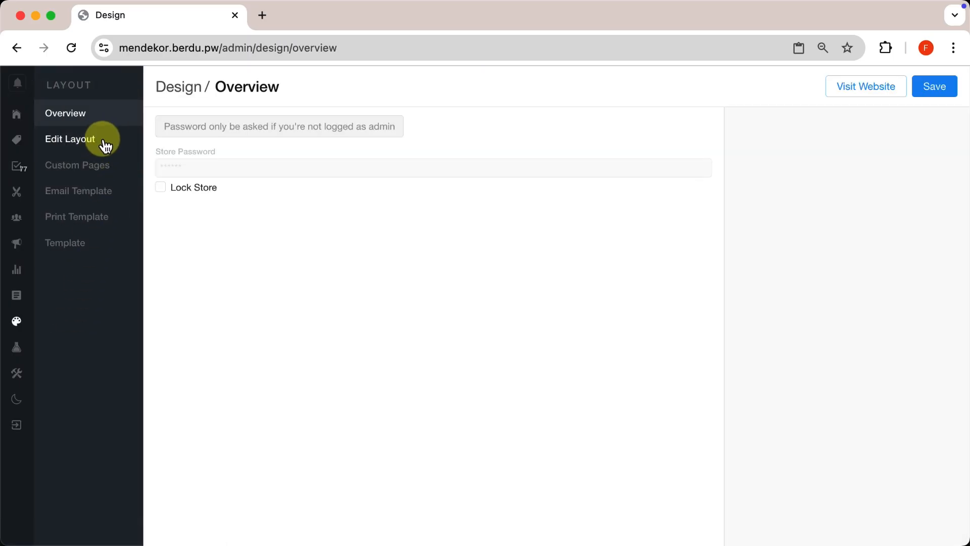
click(106, 172)
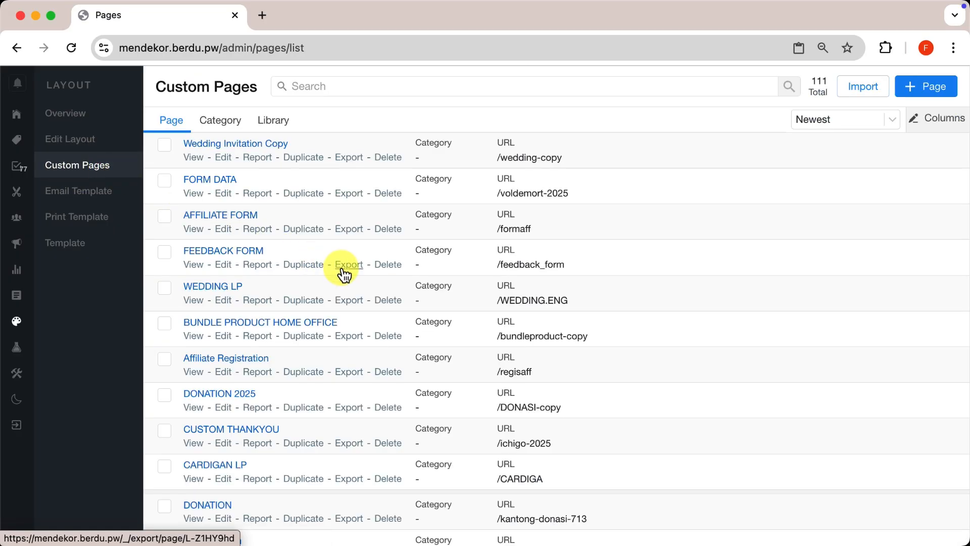
scroll(341, 274, down, 4)
scroll(340, 268, down, 1)
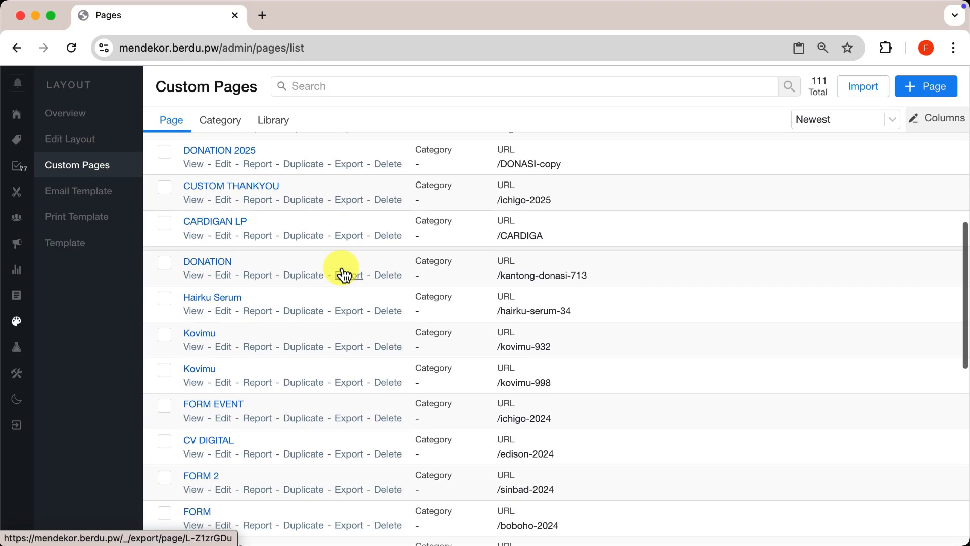
click(221, 348)
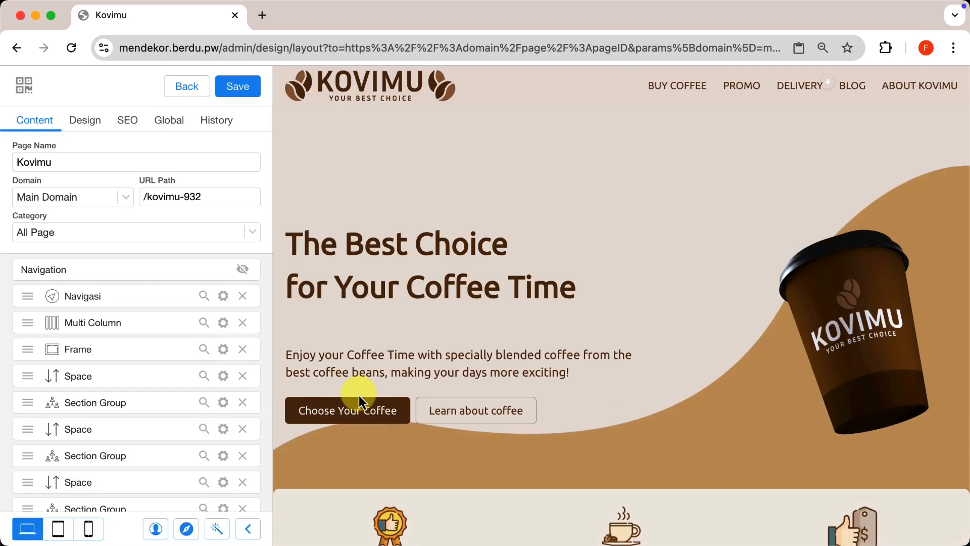
Add a Buy Multi Product Form section to the end of the Kovimu page content
scroll(359, 395, down, 10)
scroll(359, 395, down, 8)
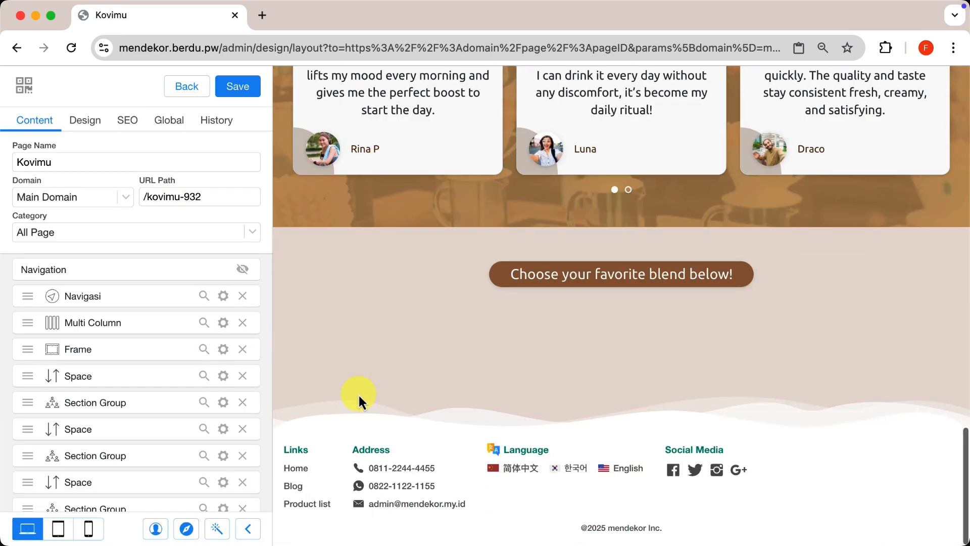
scroll(136, 445, down, 5)
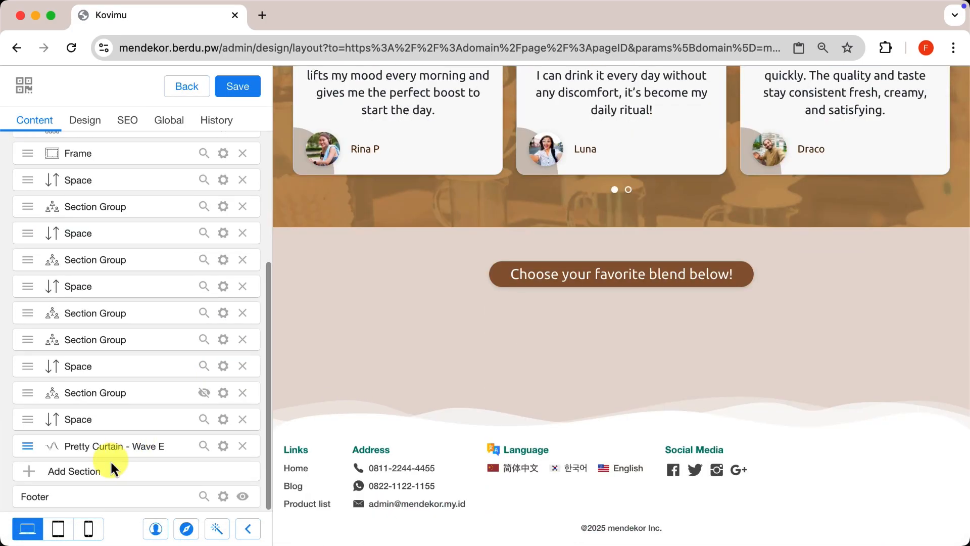
click(104, 475)
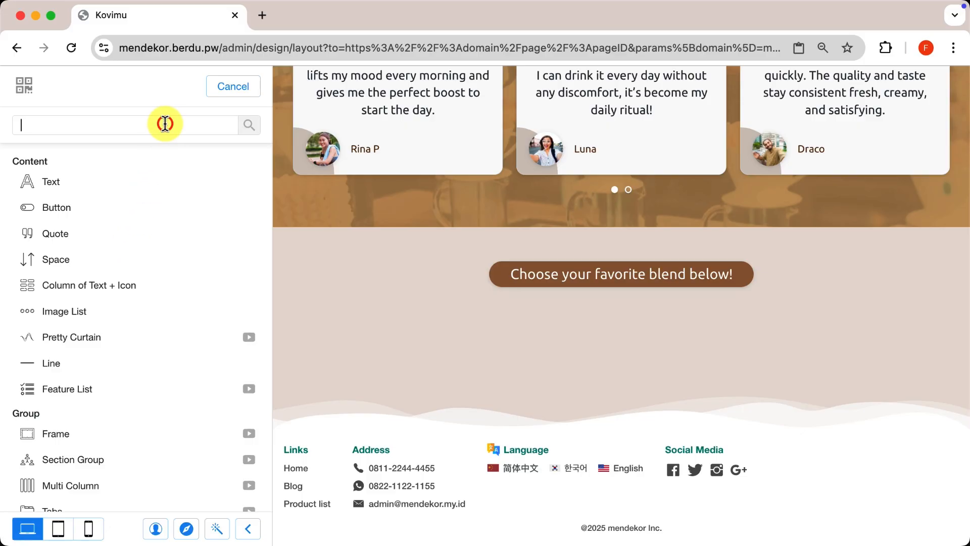
text(buy)
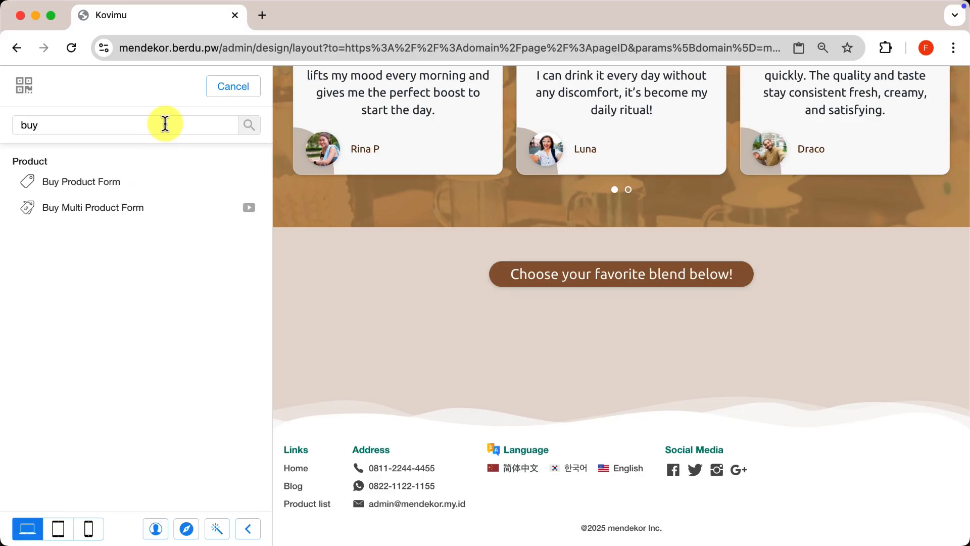
click(120, 208)
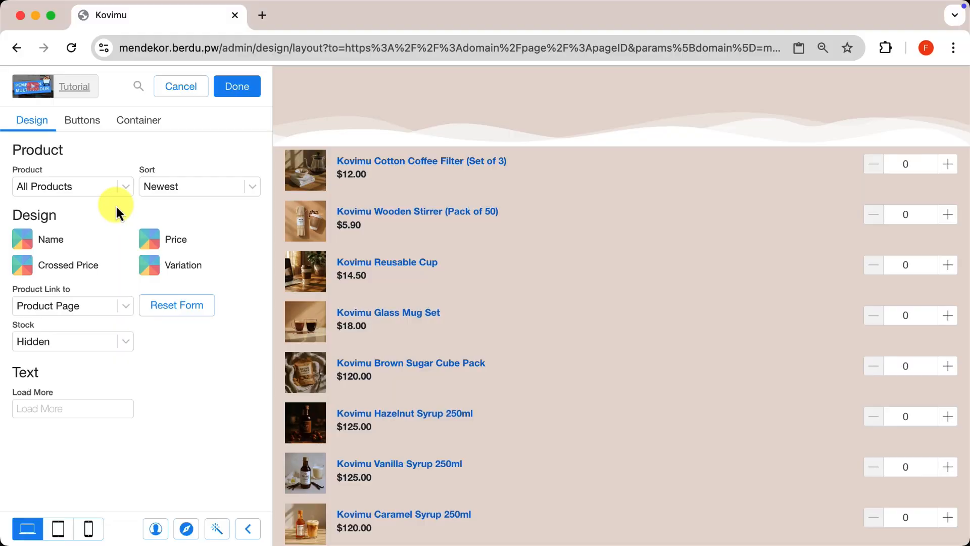
Confirm the new Buy Multi Product Form and move it directly below the section group with the "Choose your favorite blend below!" heading
scroll(417, 158, down, 3)
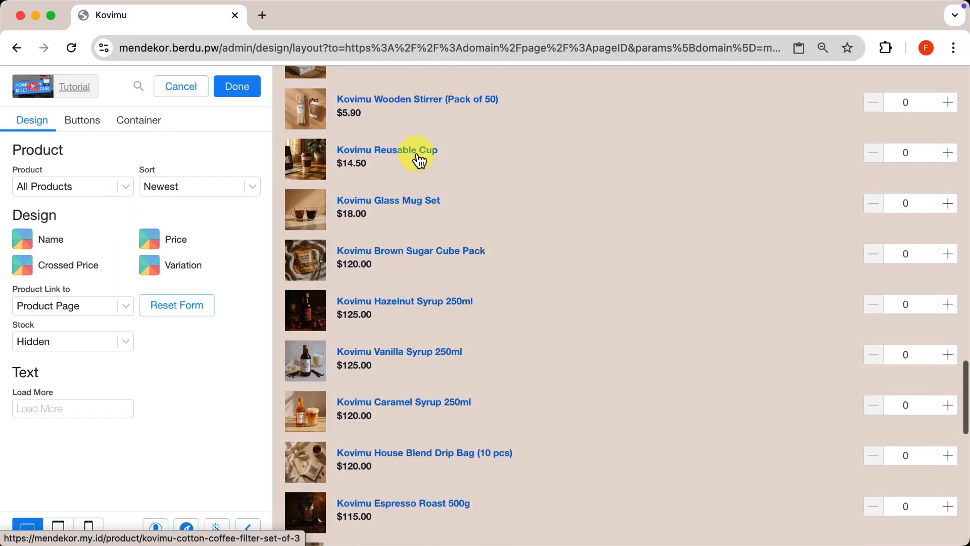
scroll(417, 161, down, 5)
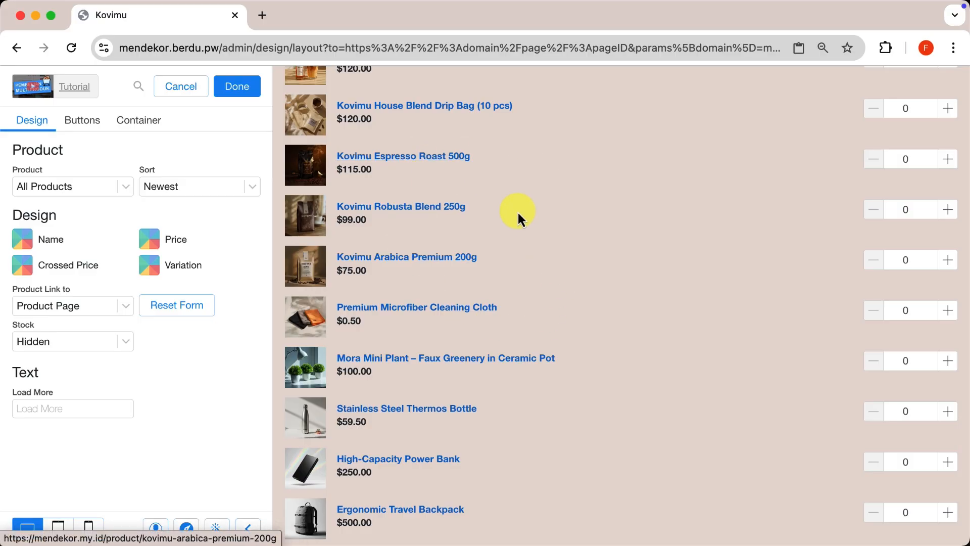
scroll(517, 332, down, 6)
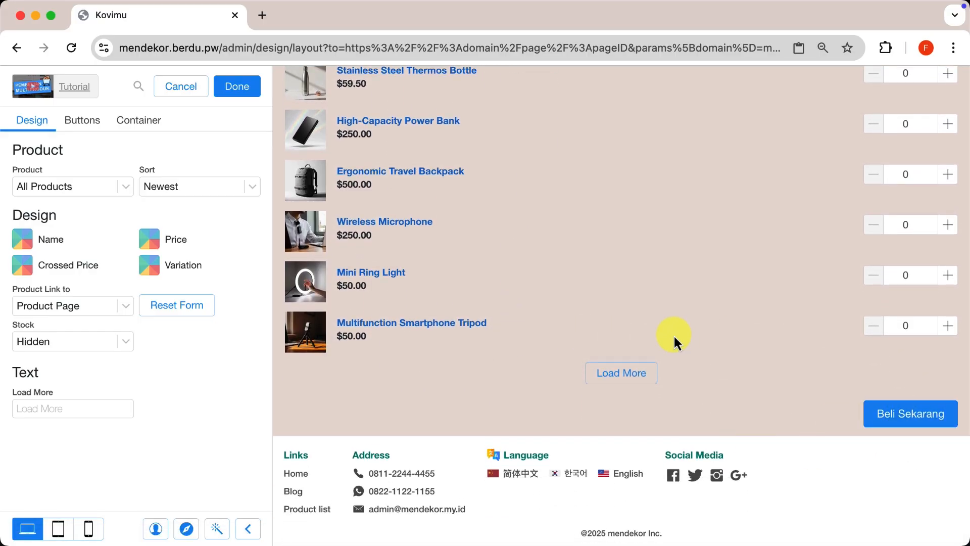
scroll(599, 349, up, 4)
scroll(602, 351, up, 15)
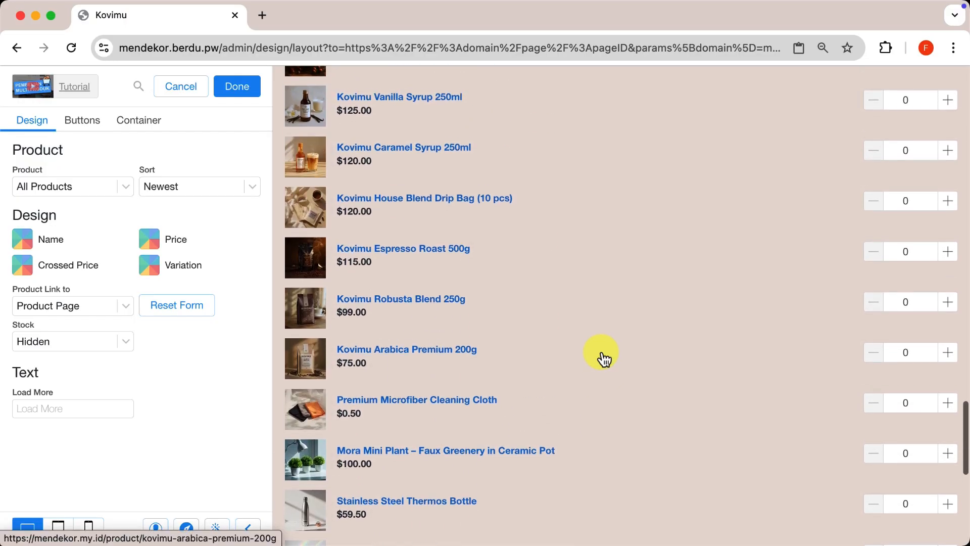
scroll(601, 354, up, 1)
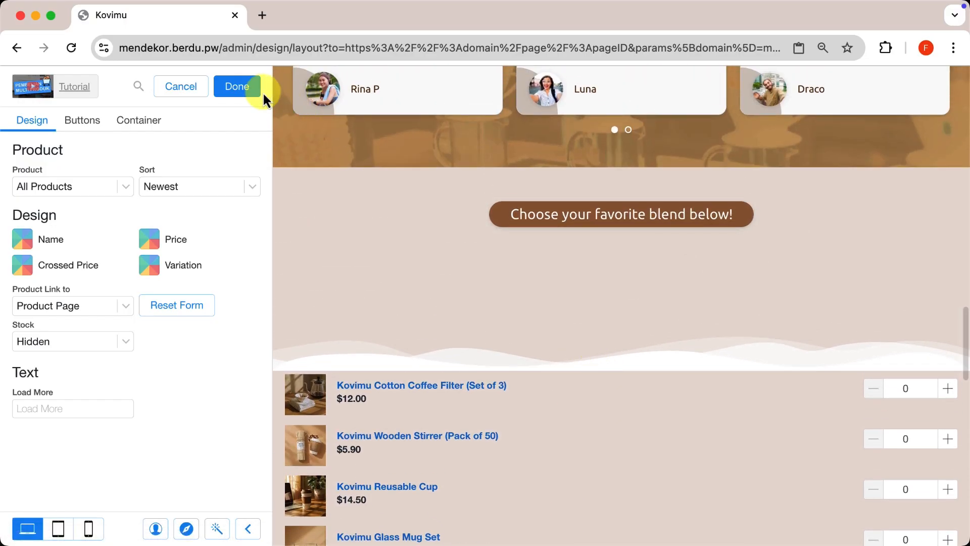
click(245, 89)
drag(27, 475, 40, 367)
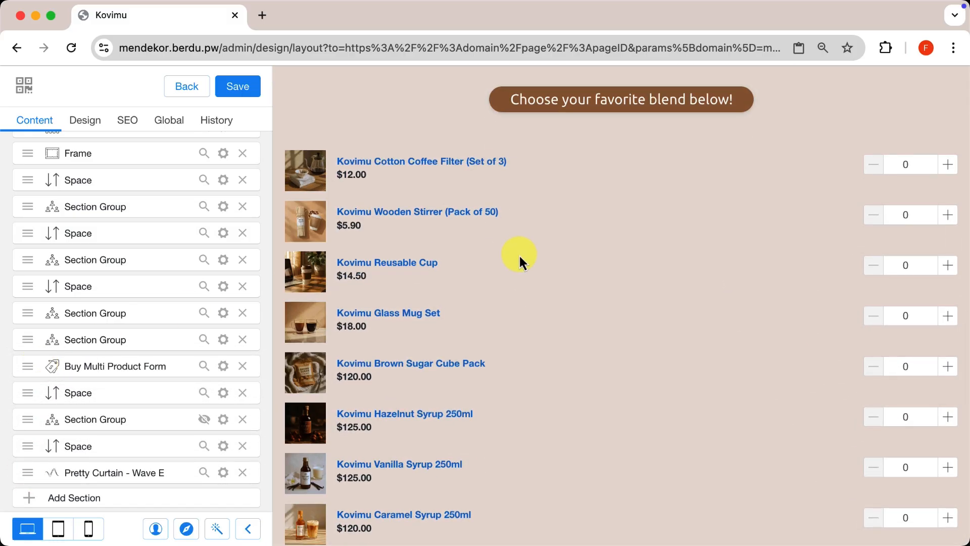
Open the settings of the Buy Multi Product Form and look through the products it lists in the preview
click(223, 366)
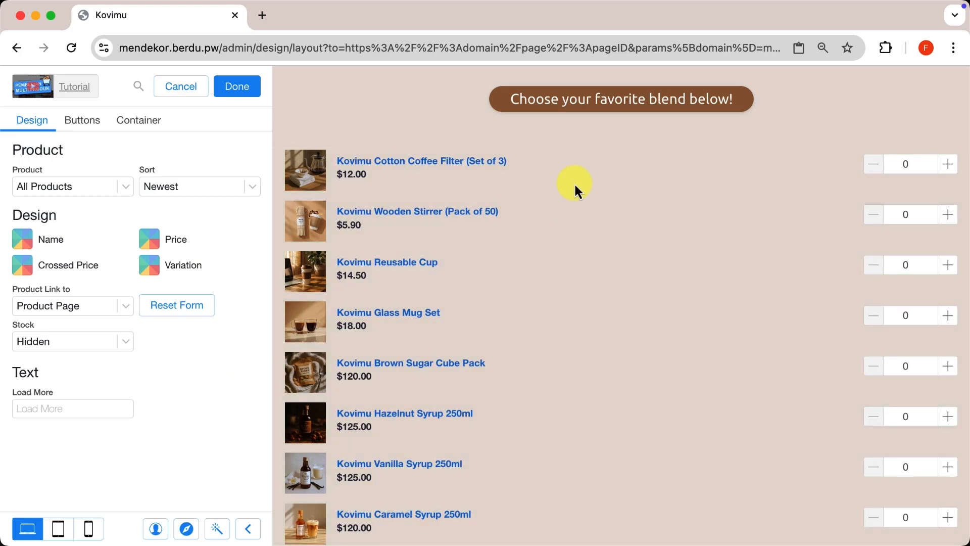
scroll(575, 184, down, 5)
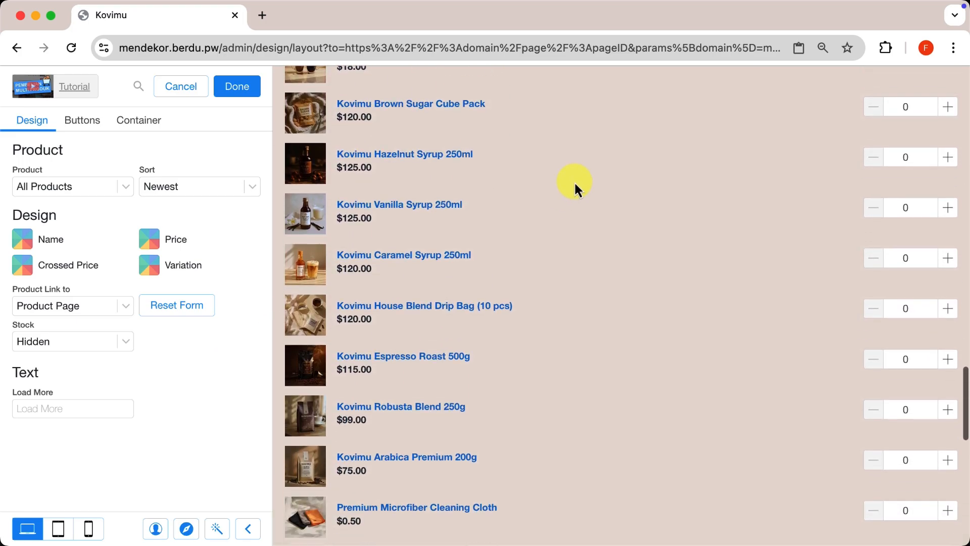
scroll(574, 181, down, 2)
scroll(574, 181, down, 3)
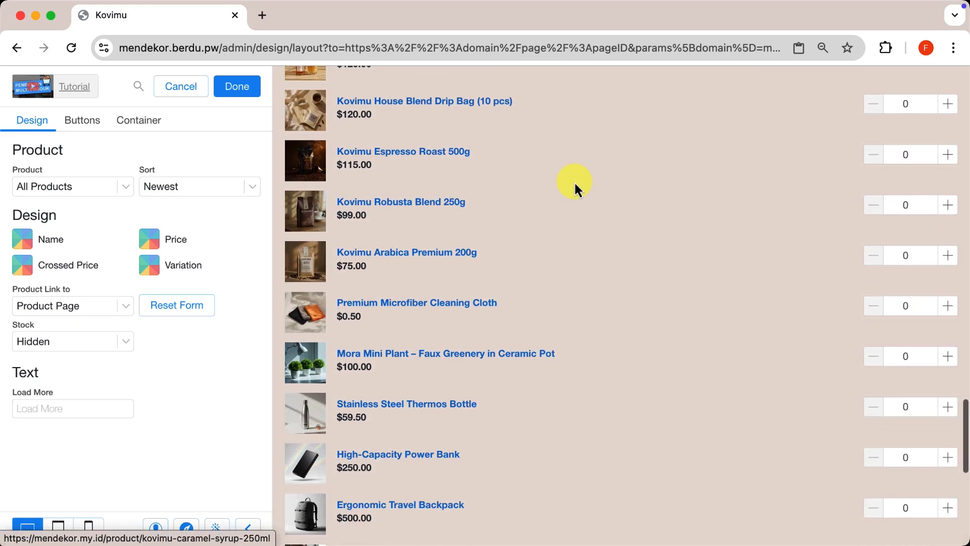
scroll(574, 181, down, 2)
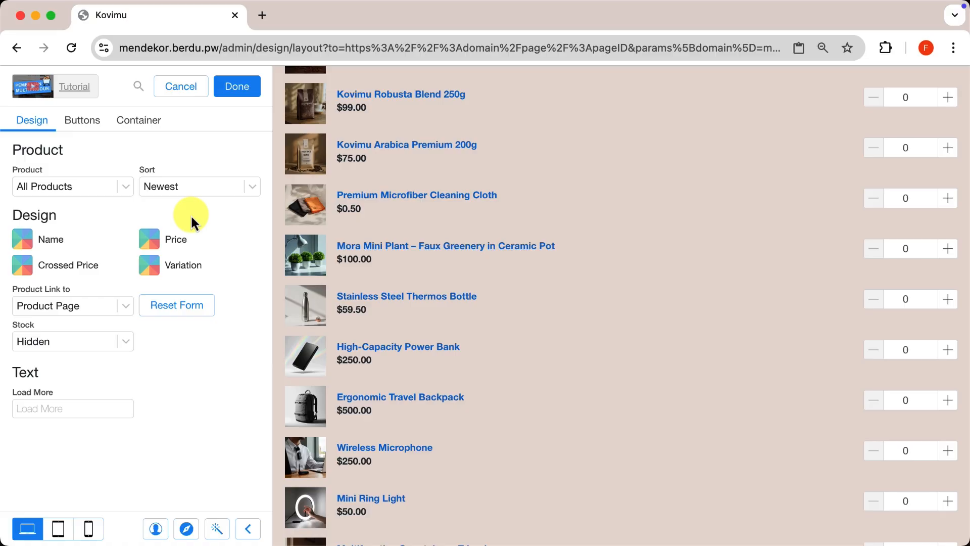
Switch the form's products to Choose Manually and add Kovimu Cotton Coffee Filter, Kovimu Wooden Stirrer and Kovimu Reusable Cup
click(115, 186)
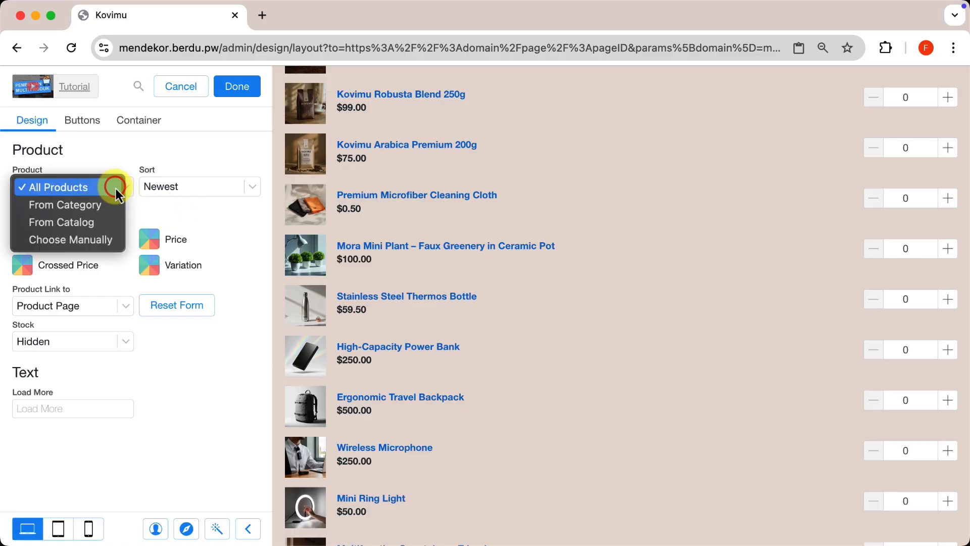
click(94, 241)
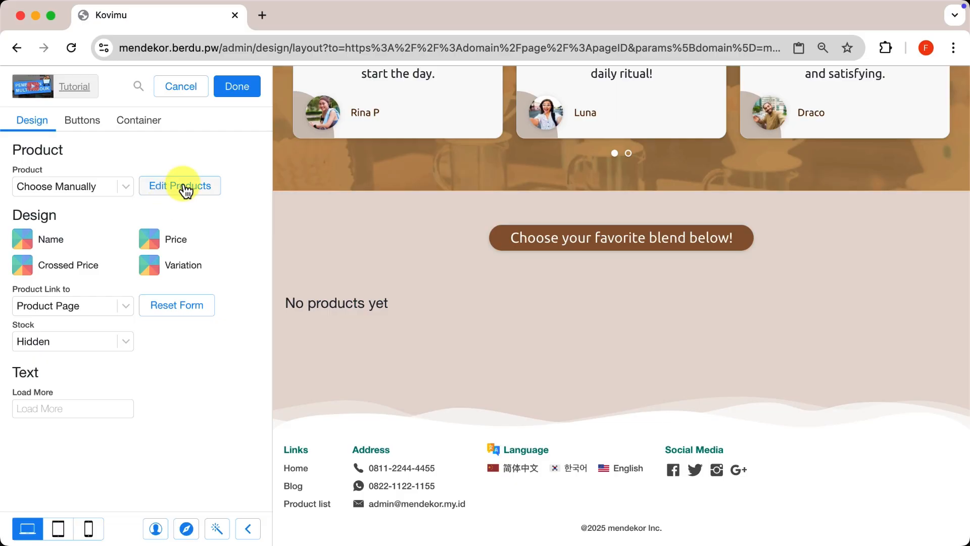
click(183, 185)
click(146, 132)
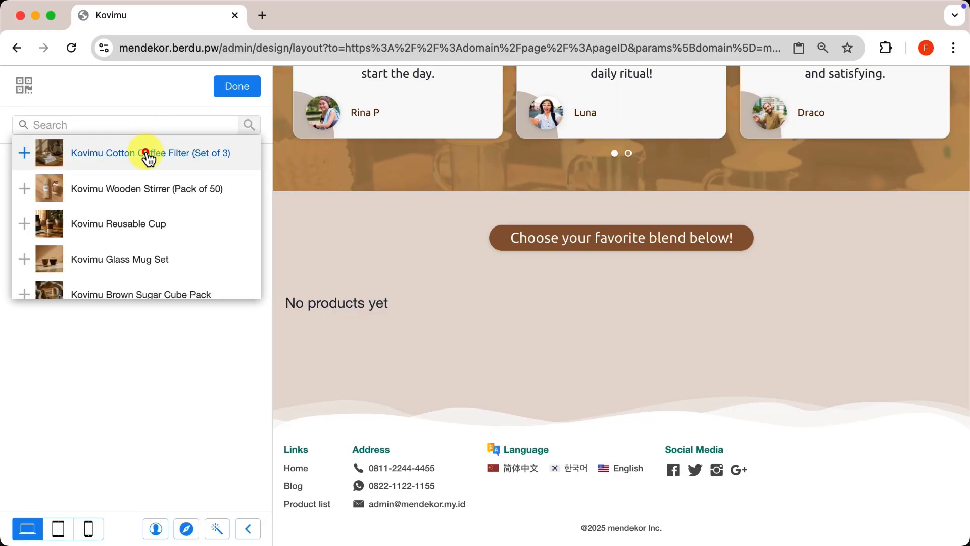
click(148, 153)
click(145, 133)
click(137, 183)
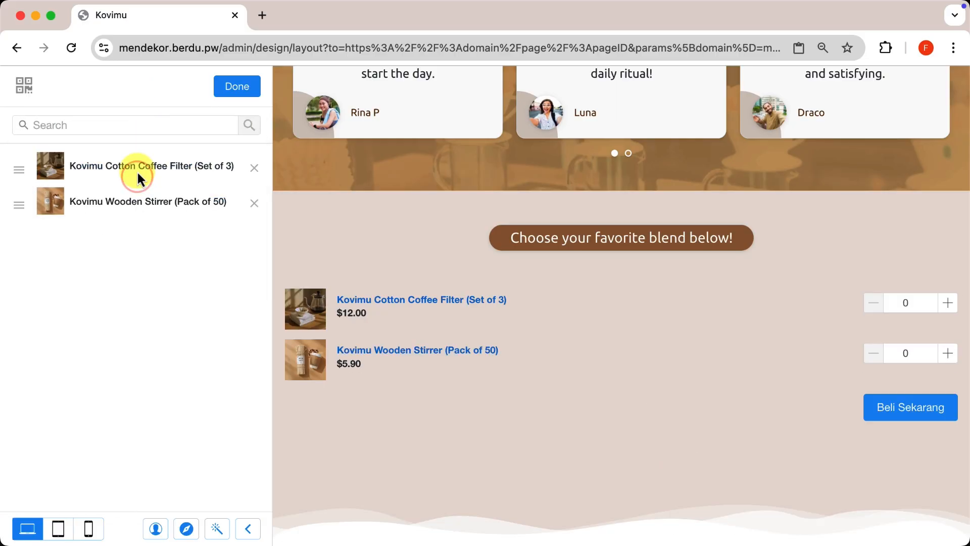
click(141, 135)
click(133, 214)
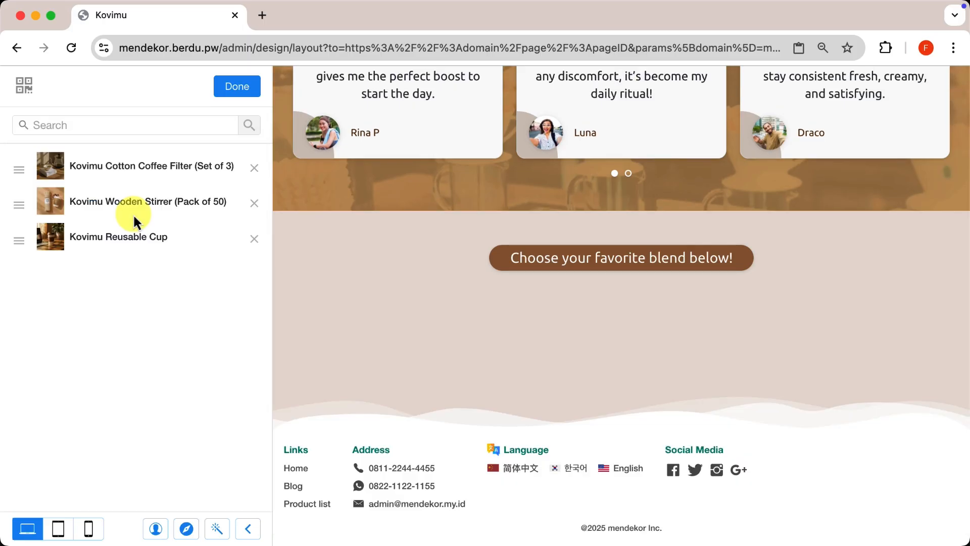
click(231, 96)
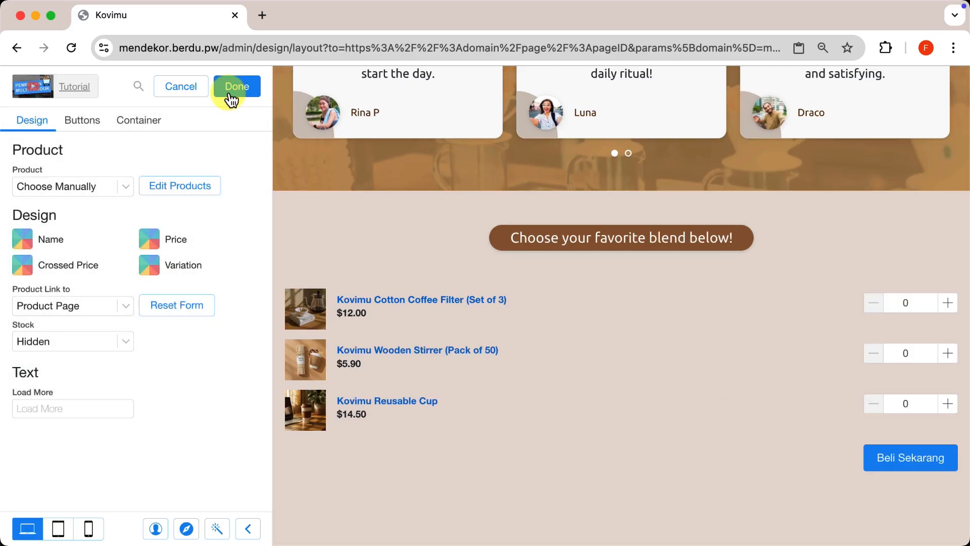
Set the form's product source to From Category with the category COFFEE BEANS
click(108, 190)
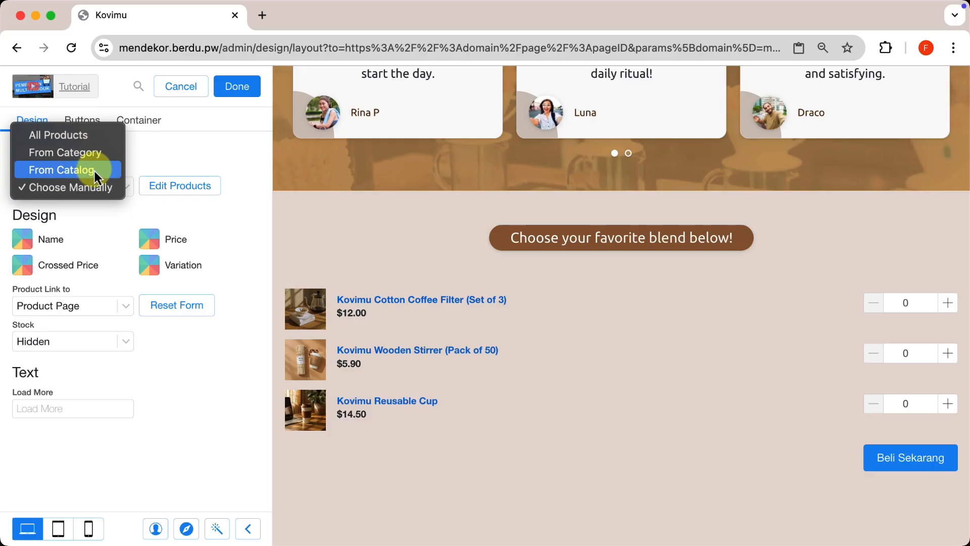
click(96, 154)
click(164, 178)
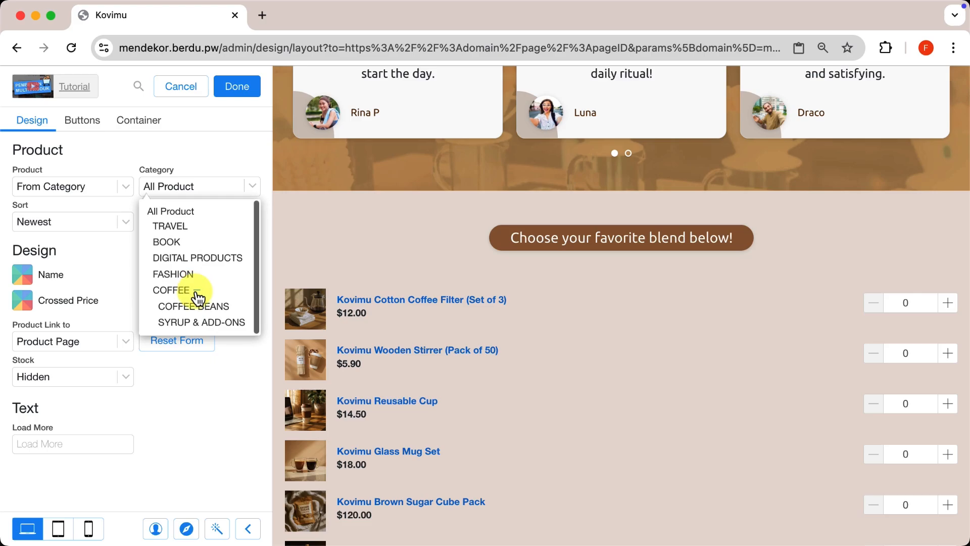
click(191, 305)
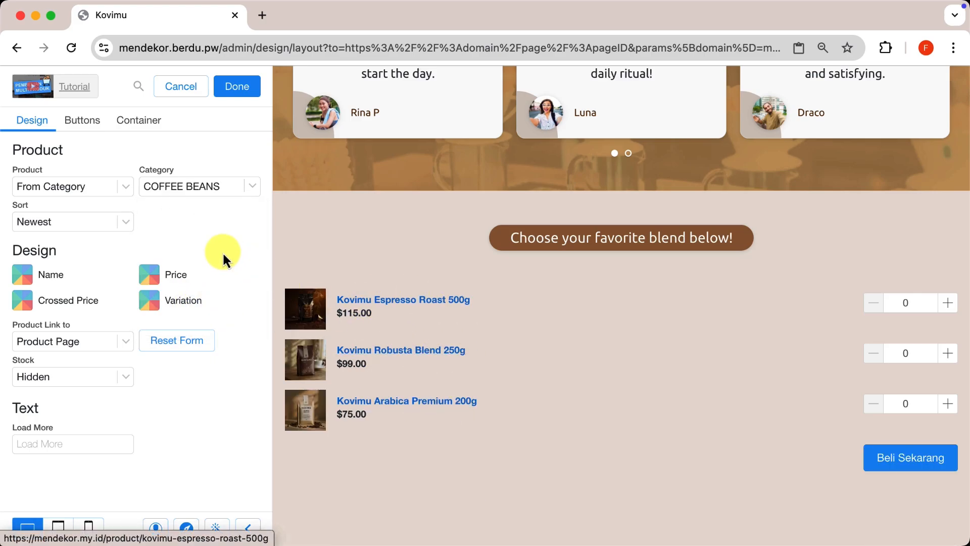
Set the product name colour in the form to dark red
click(27, 275)
click(193, 431)
click(234, 93)
Set the product price colour in the form to dark grey #424242
click(126, 281)
click(26, 418)
click(28, 409)
click(27, 418)
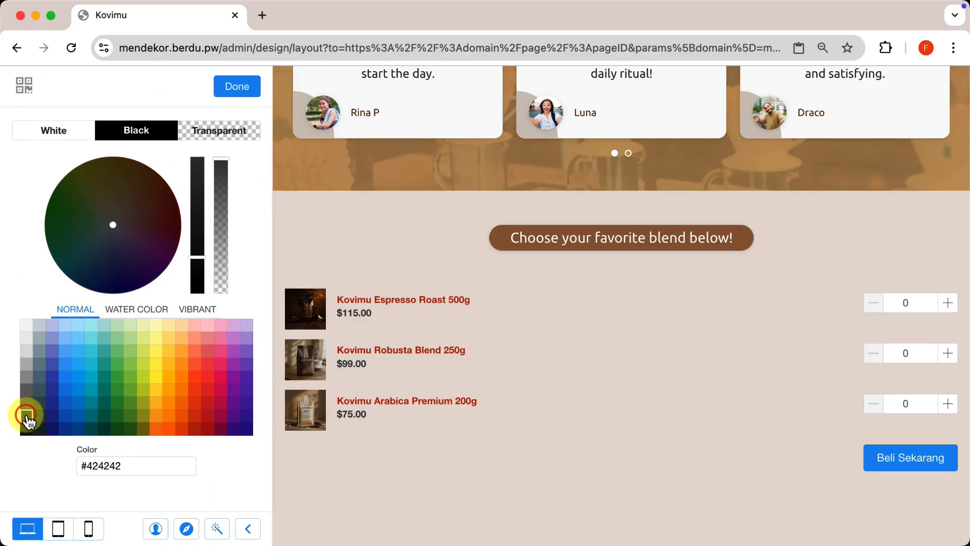
click(238, 96)
click(202, 187)
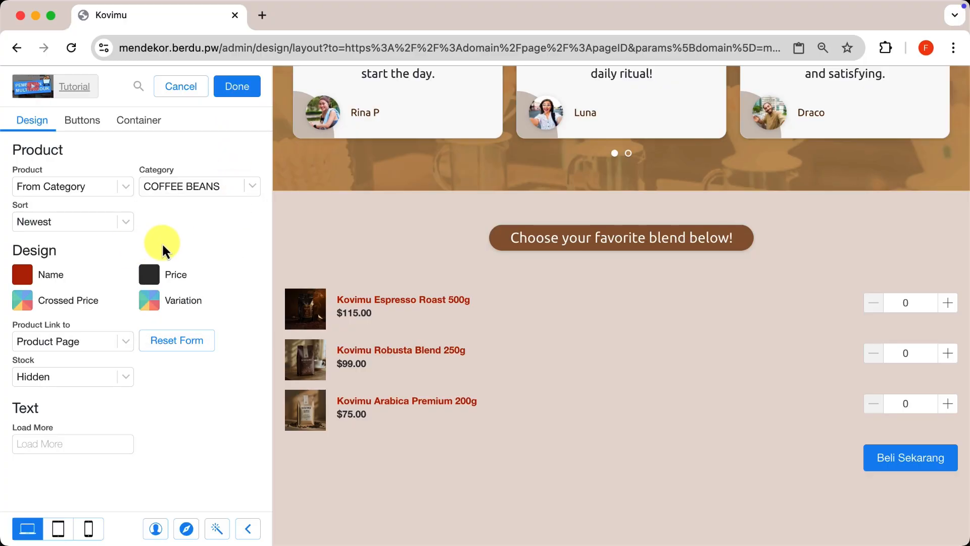
Check the Kovimu Espresso Roast 500g product link from the preview and return to the Kovimu page editor
click(381, 300)
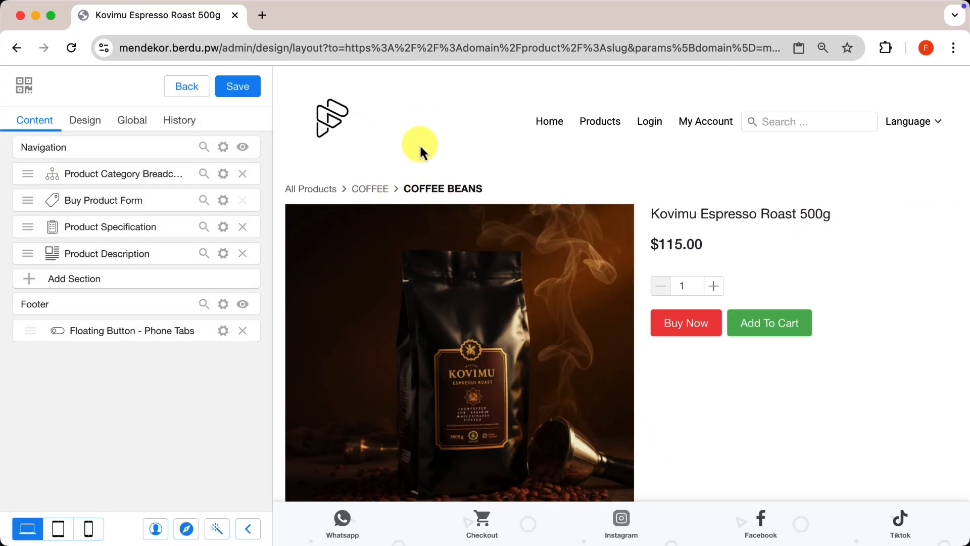
click(17, 47)
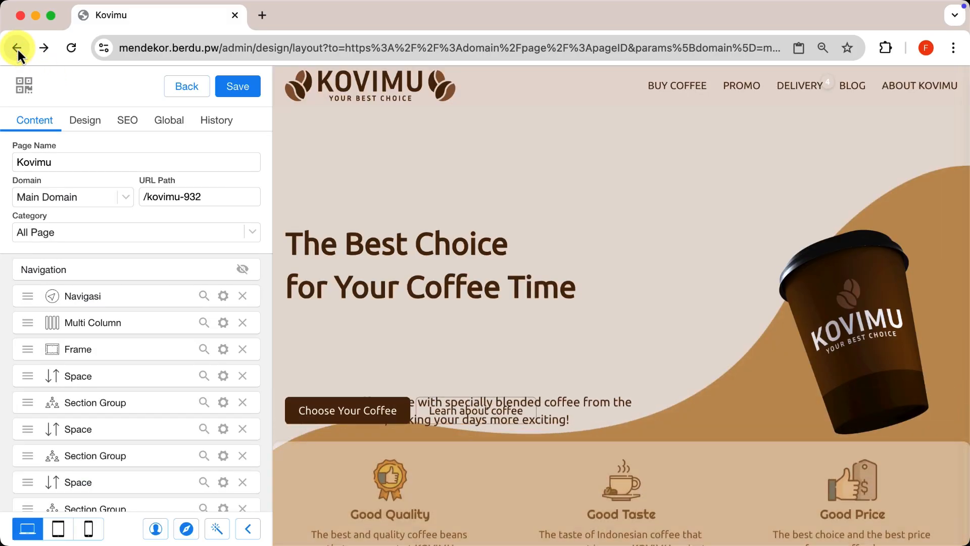
Open the settings of the Buy Multi Product Form section on the Kovimu page
scroll(358, 419, down, 5)
scroll(207, 430, down, 5)
click(229, 340)
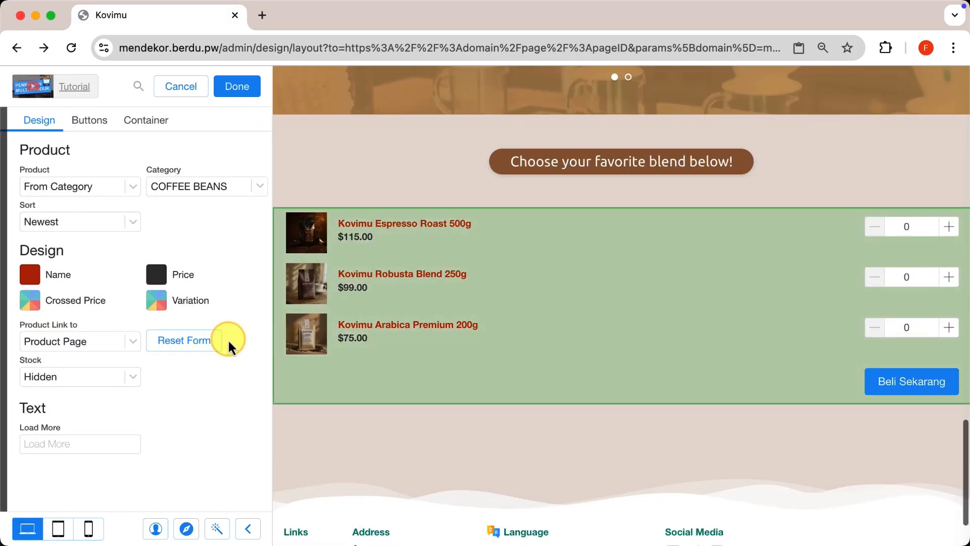
Try None as the form's product link target, and restore it to Product Page
click(93, 339)
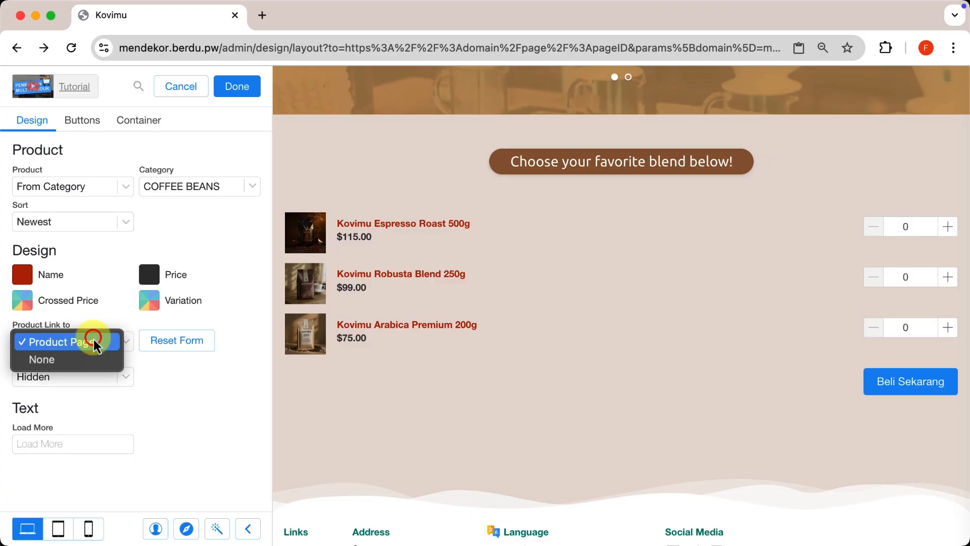
click(72, 360)
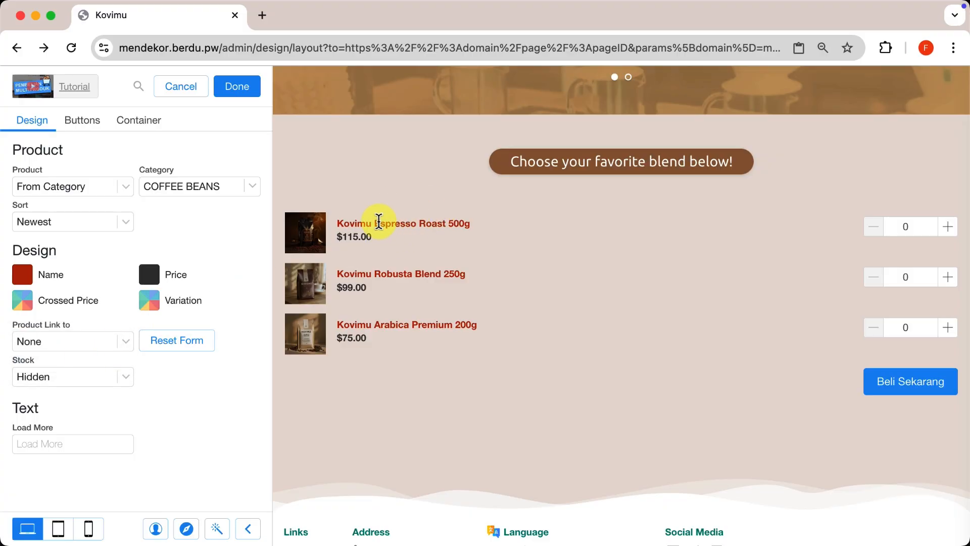
click(104, 345)
click(77, 325)
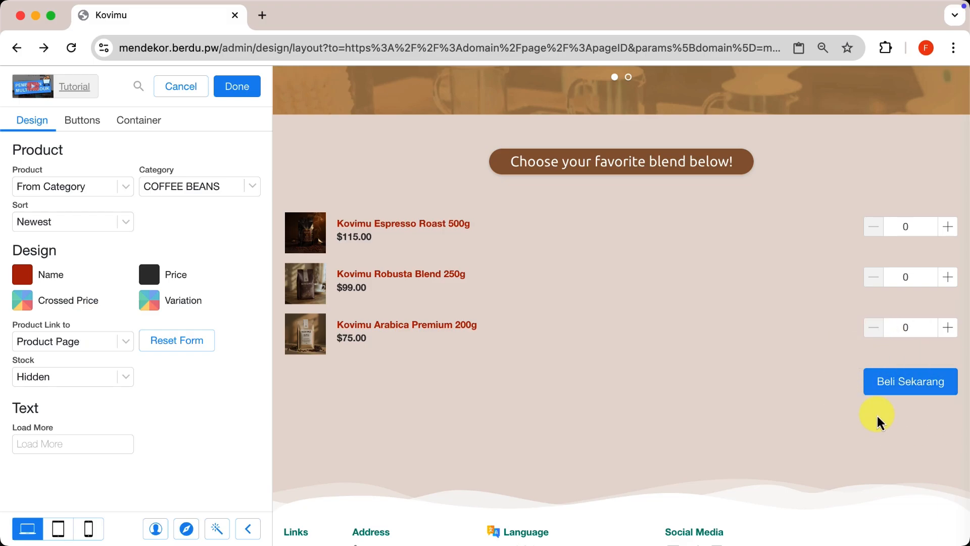
Relabel the form's Beli Sekarang button as "Buy now" and set its font to Outfit-Medium
click(90, 125)
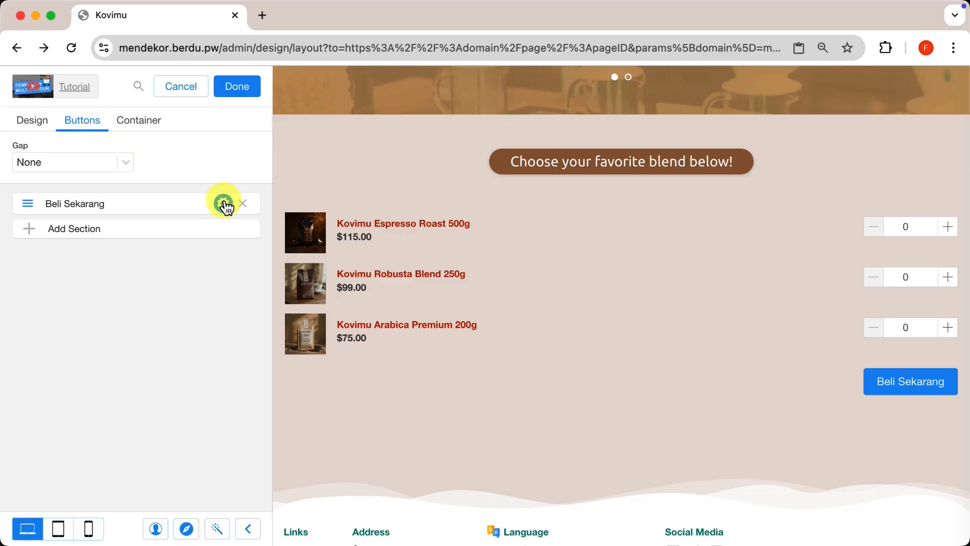
click(223, 204)
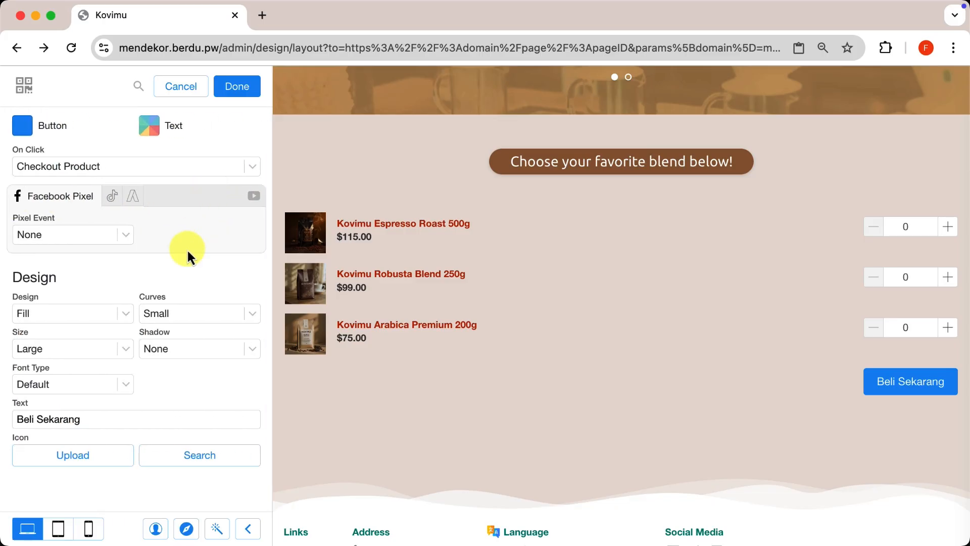
text(Buy now)
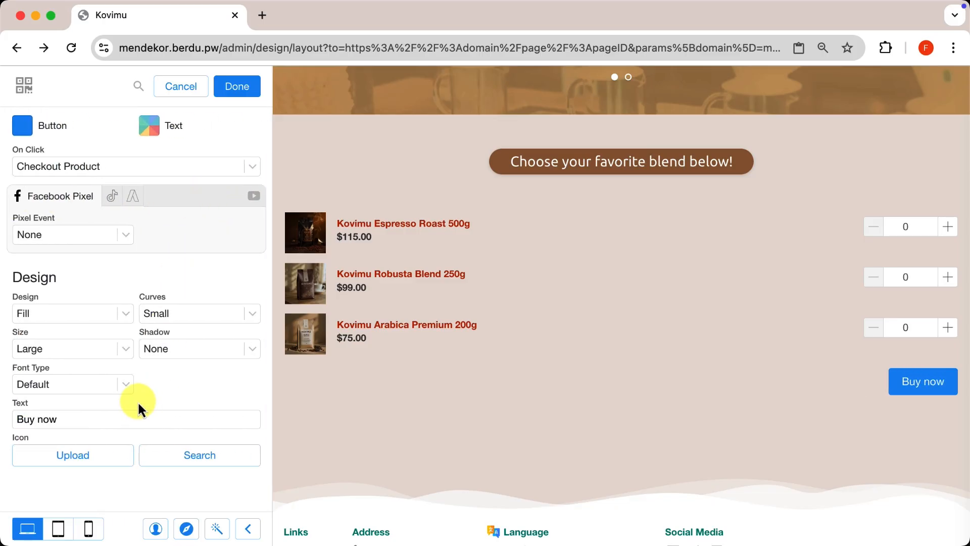
click(117, 385)
scroll(97, 325, down, 5)
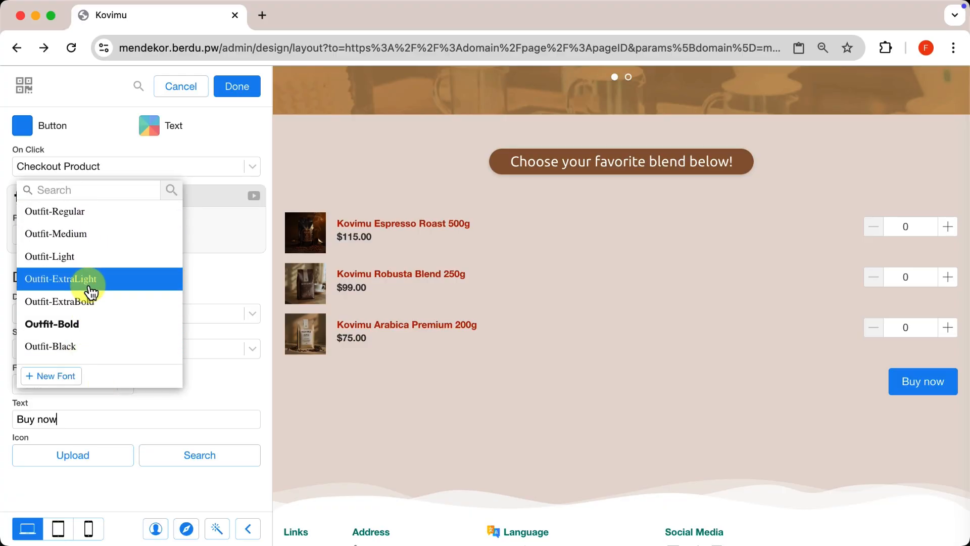
click(95, 233)
Set the Buy now button's fill colour to dark teal
click(23, 126)
click(104, 379)
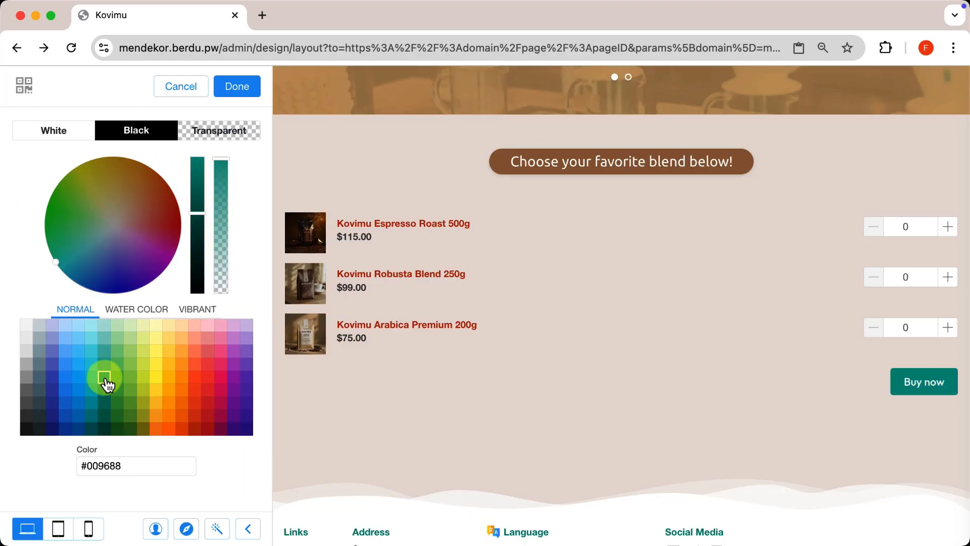
click(247, 85)
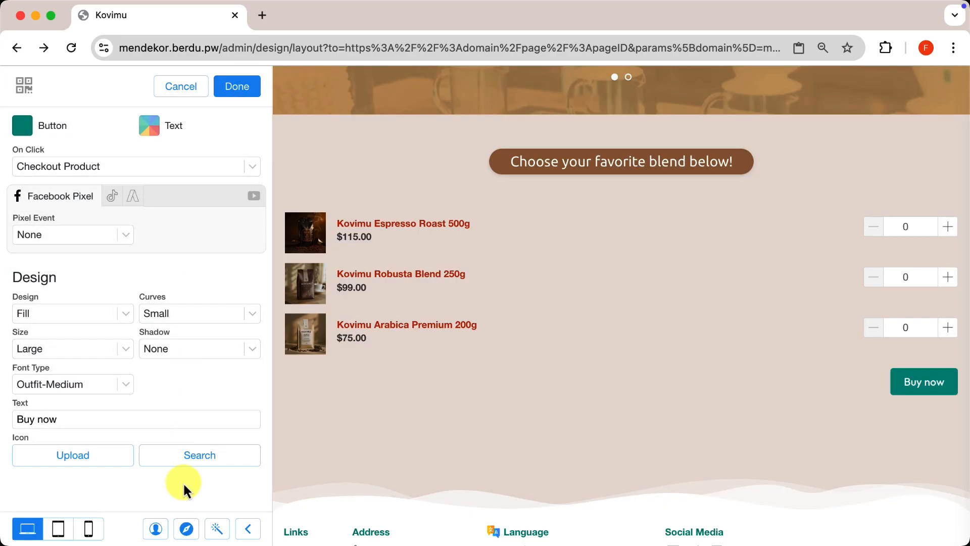
Add an outlined shopping bag icon to the Buy now button
click(191, 456)
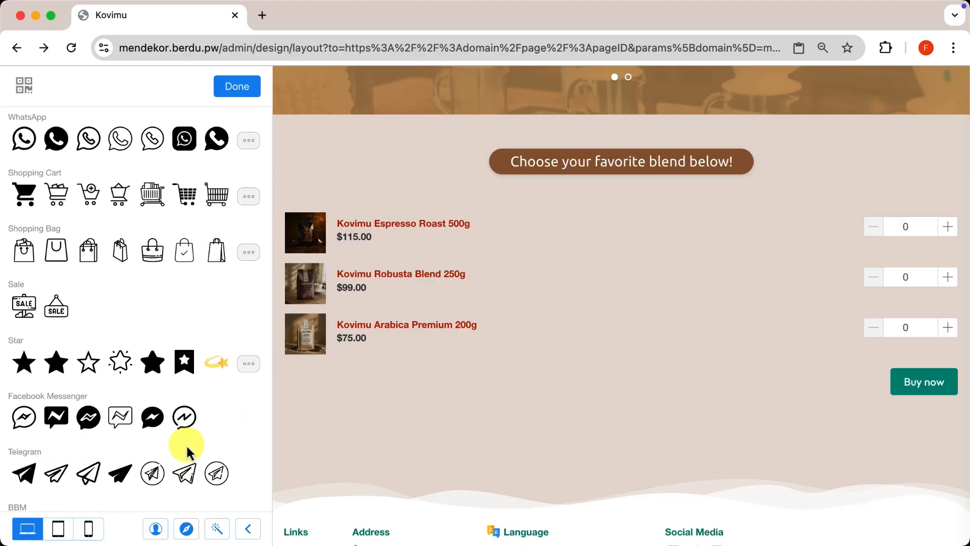
click(248, 252)
click(56, 250)
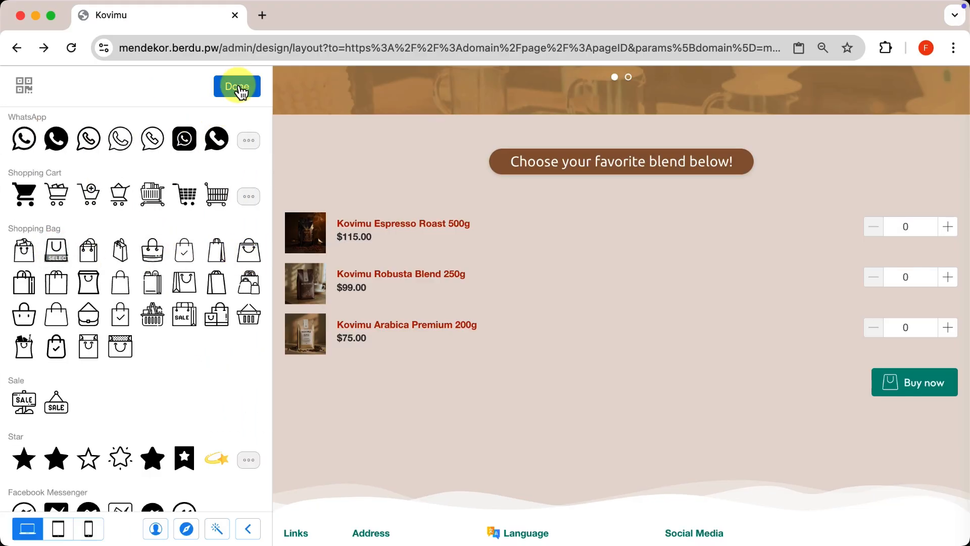
click(242, 89)
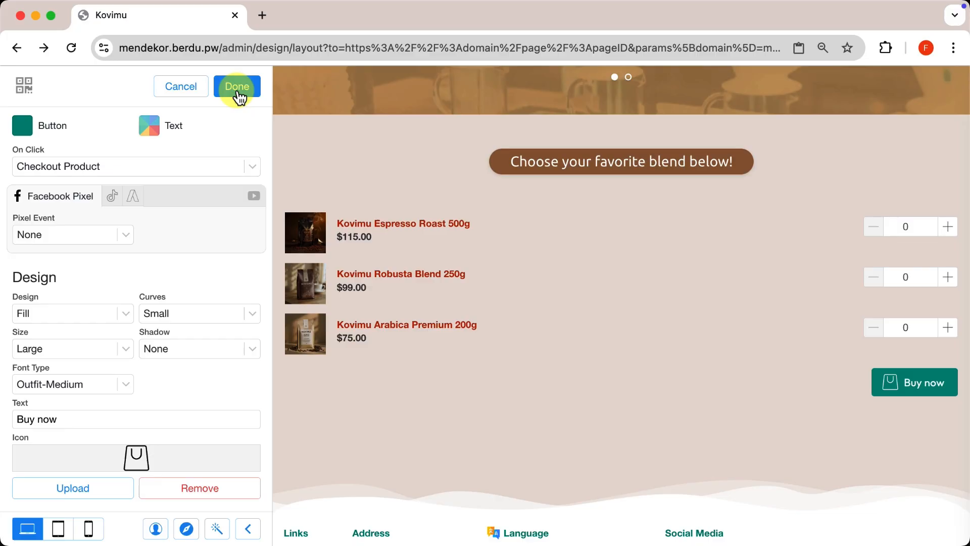
Confirm the button and form settings and save the Kovimu page
click(238, 91)
click(238, 94)
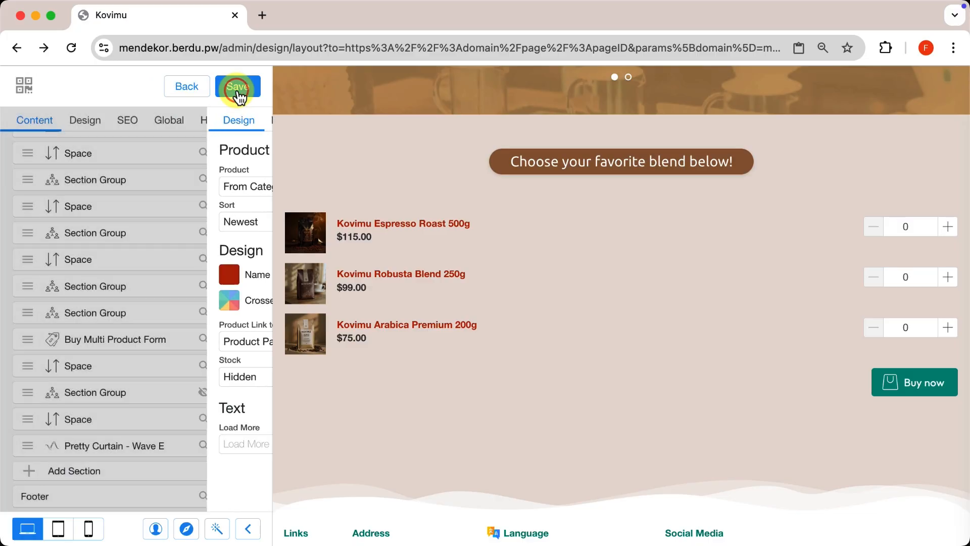
click(237, 91)
Open the published Kovimu page and test buying Kovimu Espresso Roast 500g through the multi product form
click(792, 114)
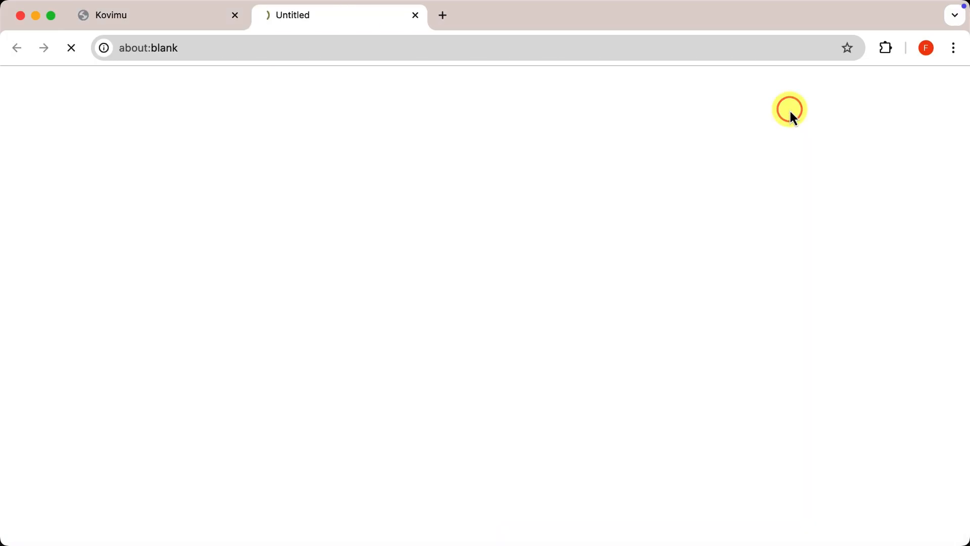
scroll(647, 262, down, 10)
scroll(647, 262, down, 15)
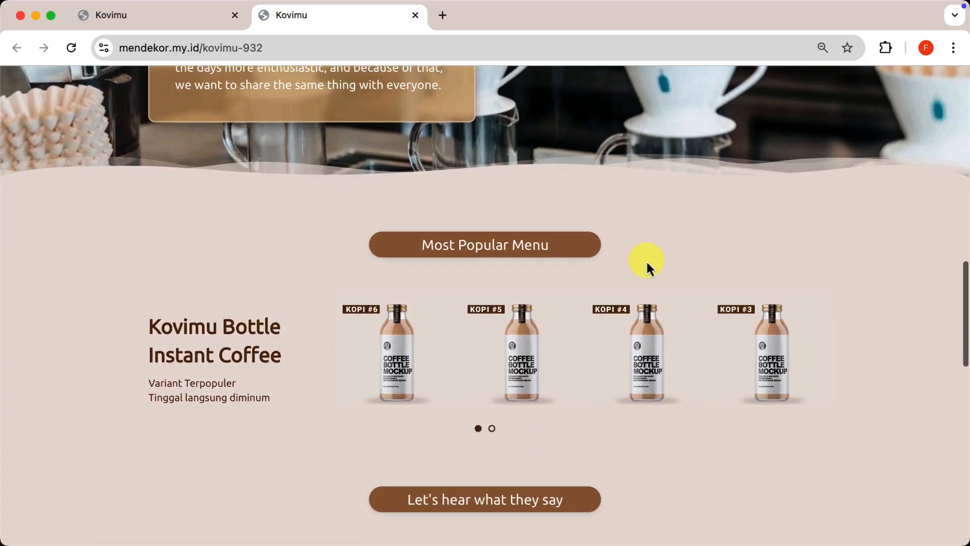
scroll(647, 260, down, 3)
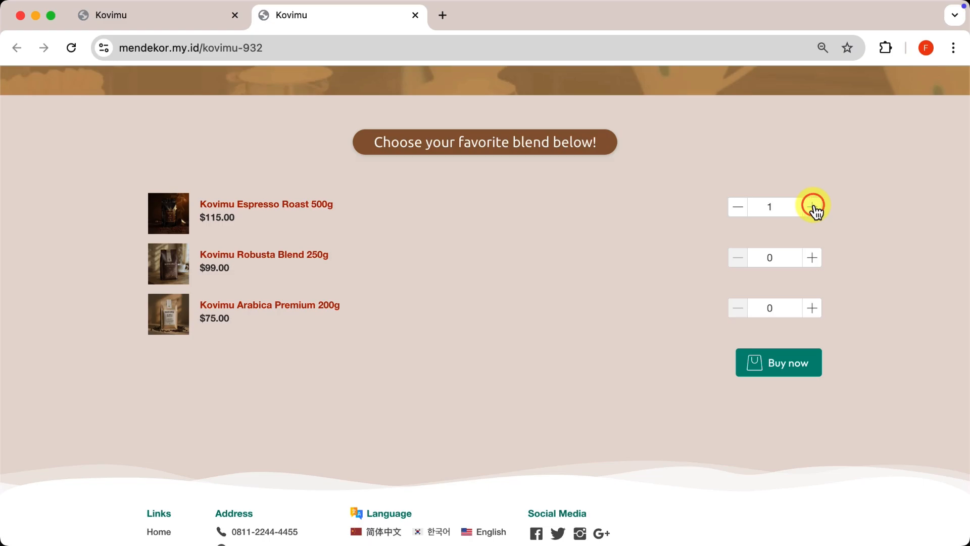
click(791, 361)
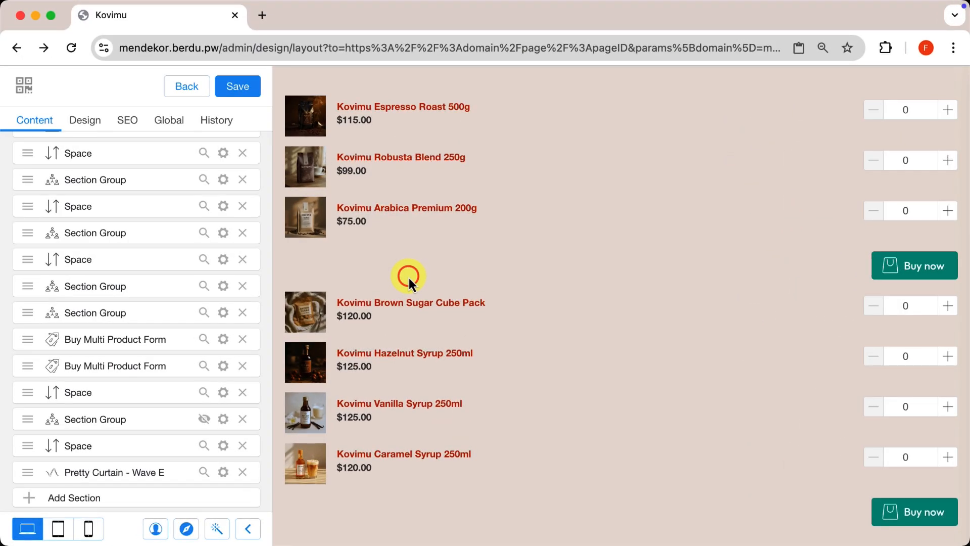
Test the coffee beans form's checkout with Robusta Blend, Arabica Premium and the second form's Brown Sugar Cube Pack selected, and return to the Kovimu editor
scroll(408, 275, up, 5)
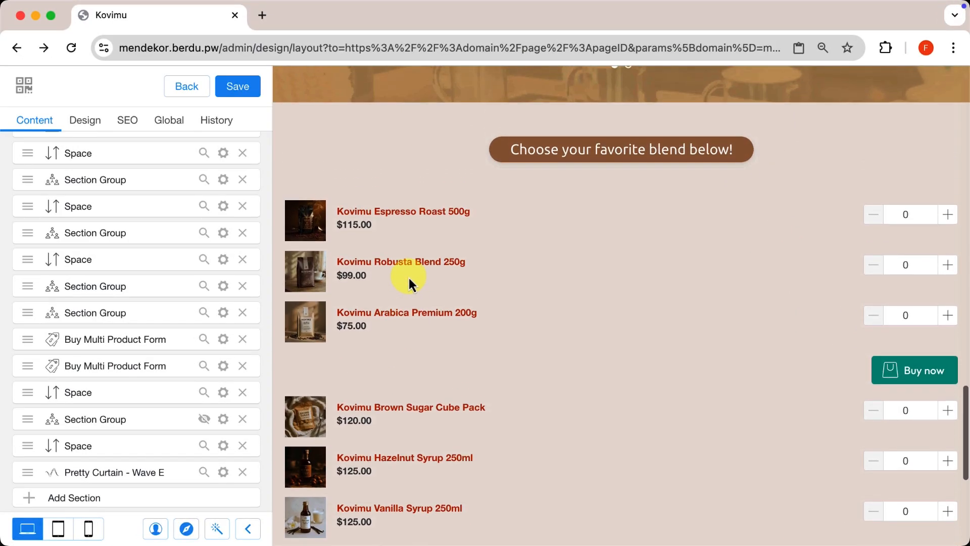
scroll(411, 283, down, 5)
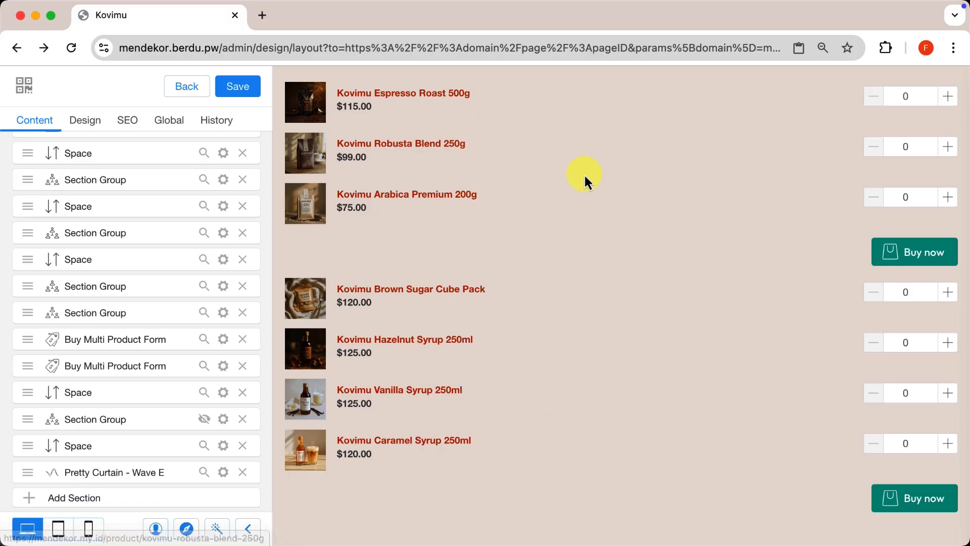
scroll(584, 173, up, 3)
scroll(584, 174, down, 3)
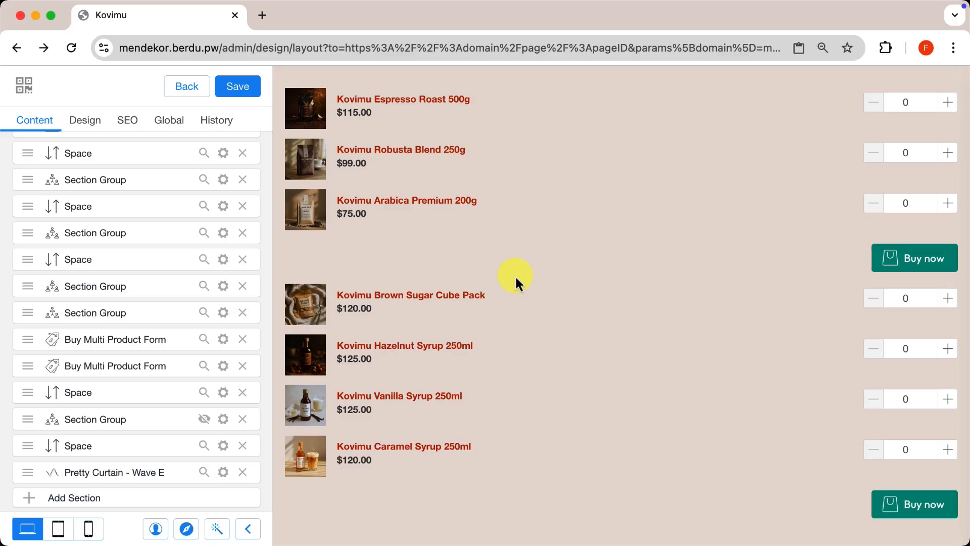
scroll(535, 375, up, 1)
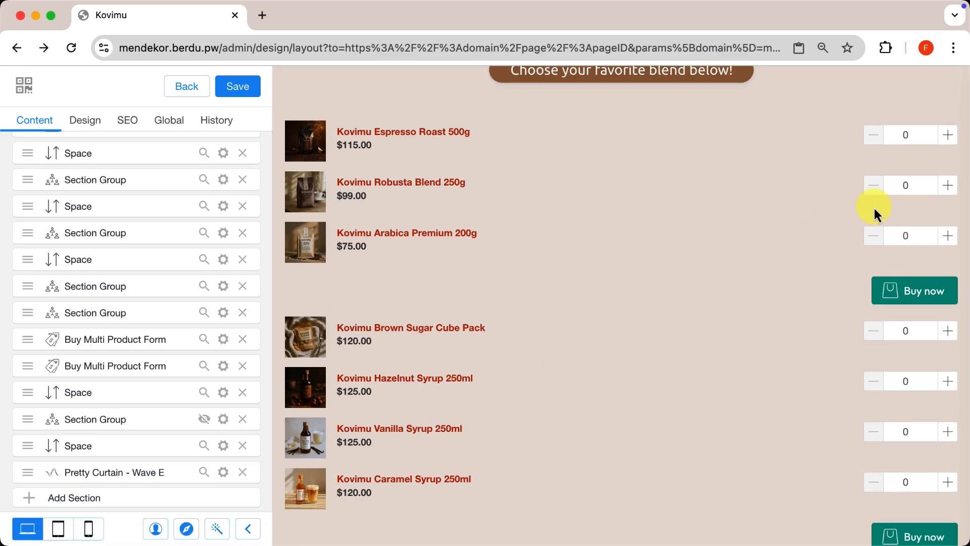
scroll(871, 317, down, 3)
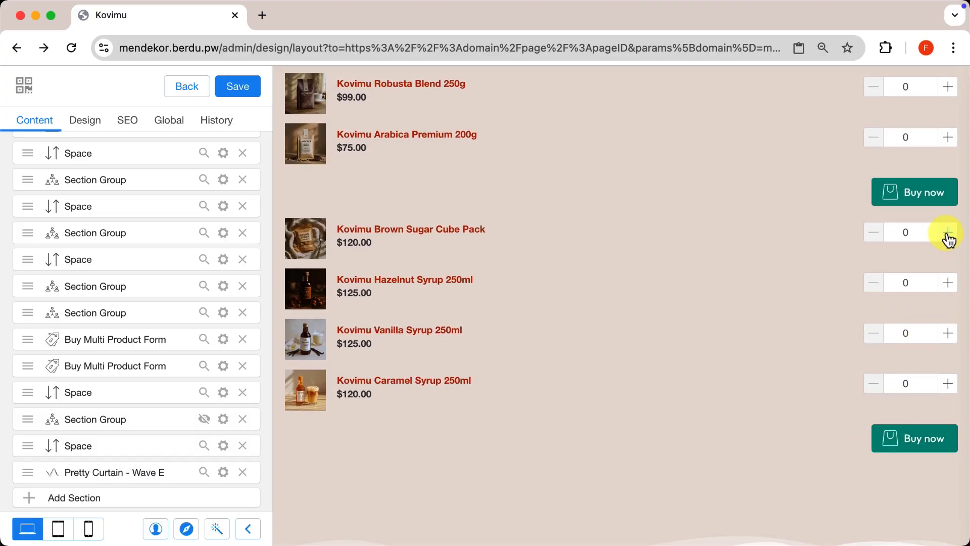
scroll(947, 235, up, 3)
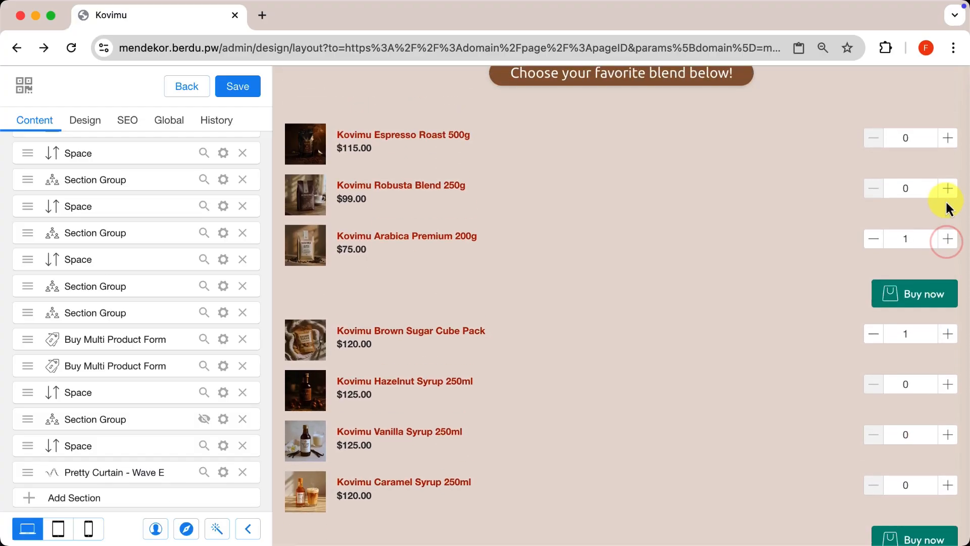
click(915, 295)
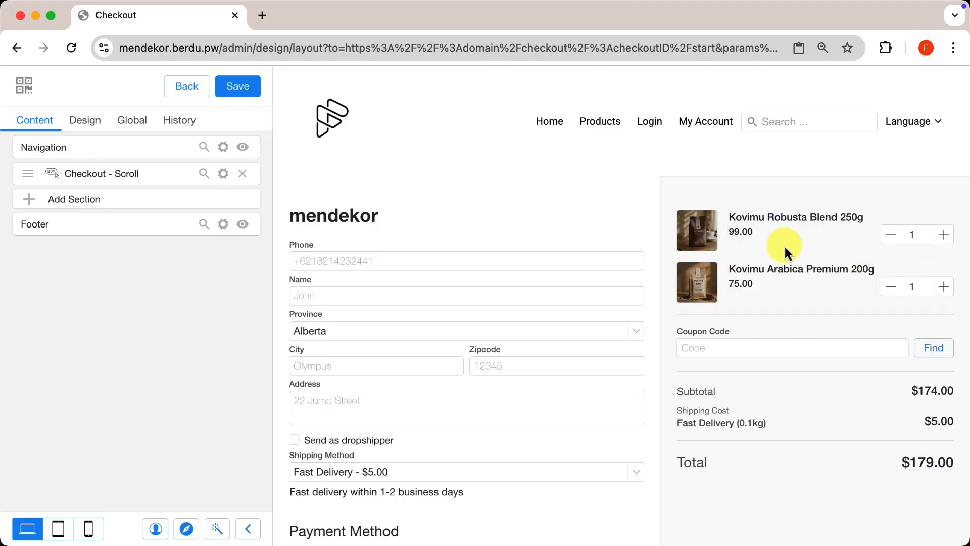
click(16, 51)
Test the second form's checkout with Hazelnut Syrup, Vanilla Syrup and the first form's Arabica Premium at quantity 1, and return to the Kovimu editor
scroll(636, 259, down, 15)
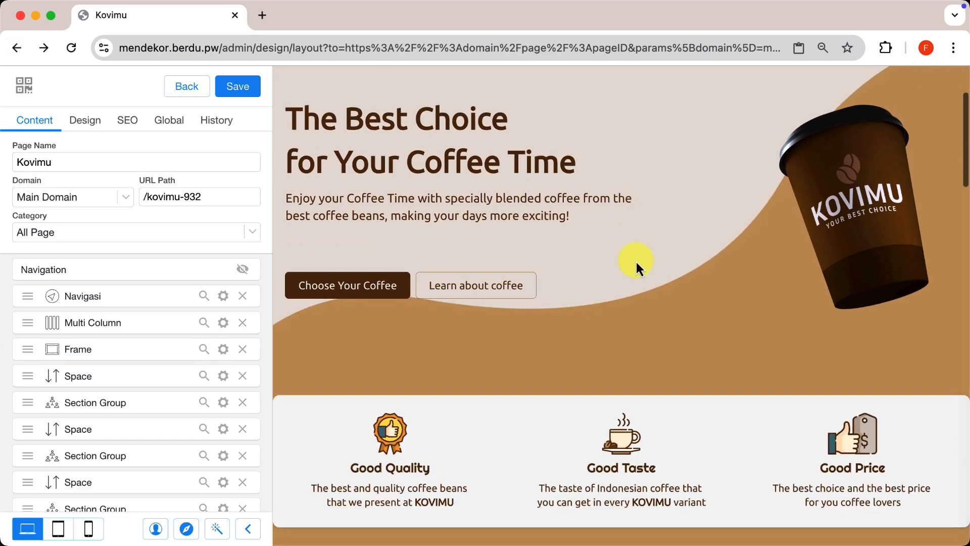
scroll(636, 259, down, 10)
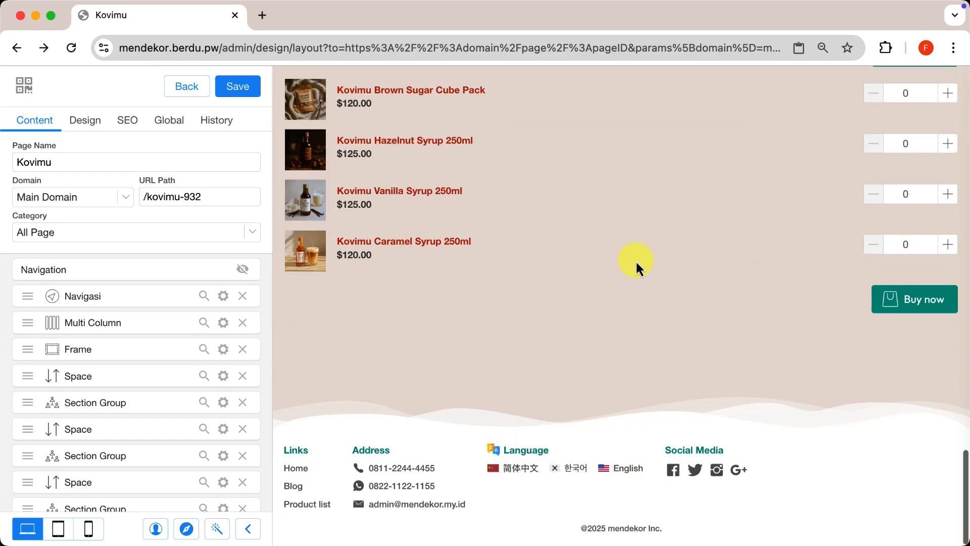
scroll(636, 260, up, 2)
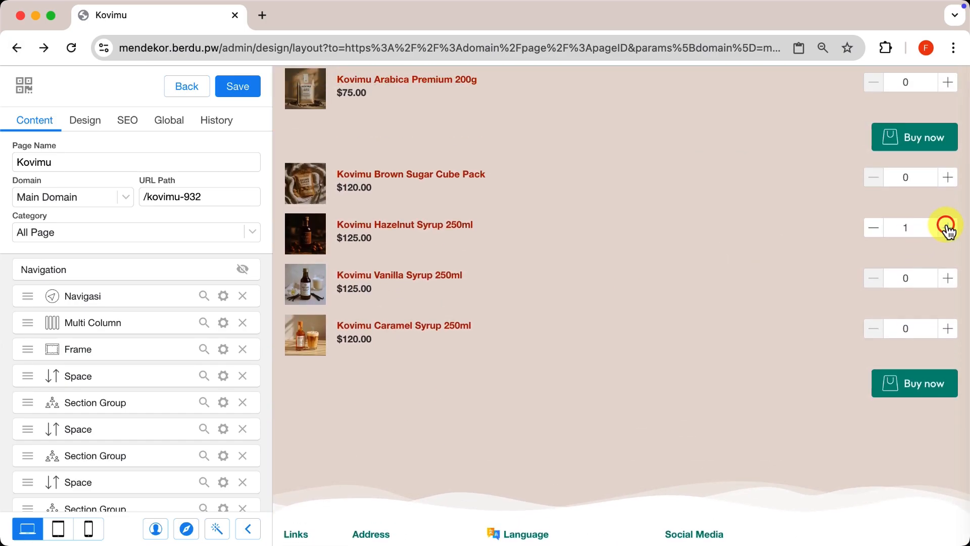
click(950, 281)
scroll(953, 284, up, 3)
click(950, 193)
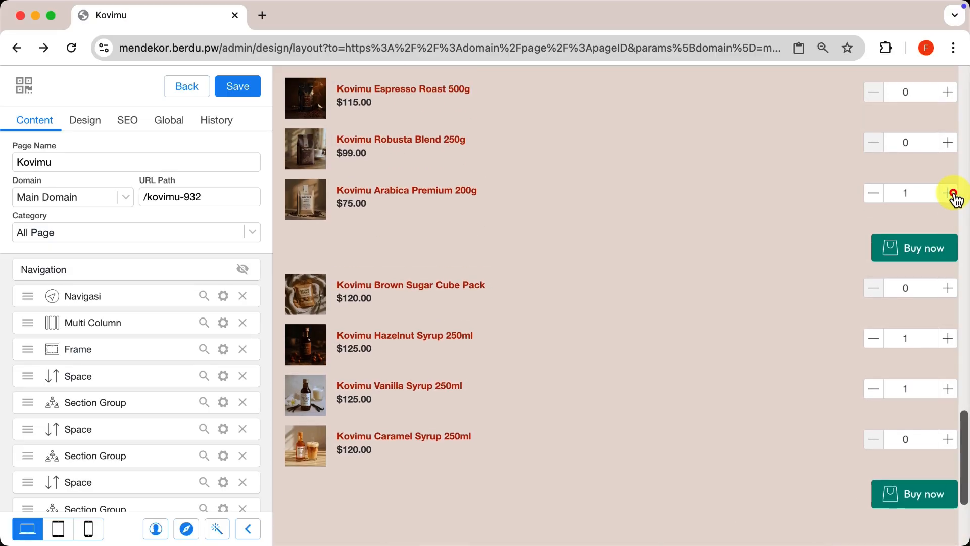
click(914, 494)
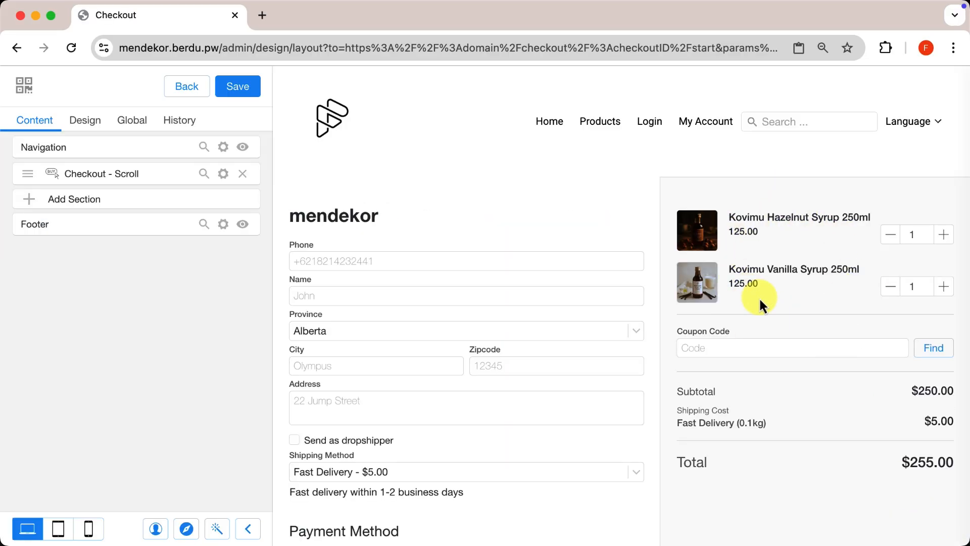
click(17, 49)
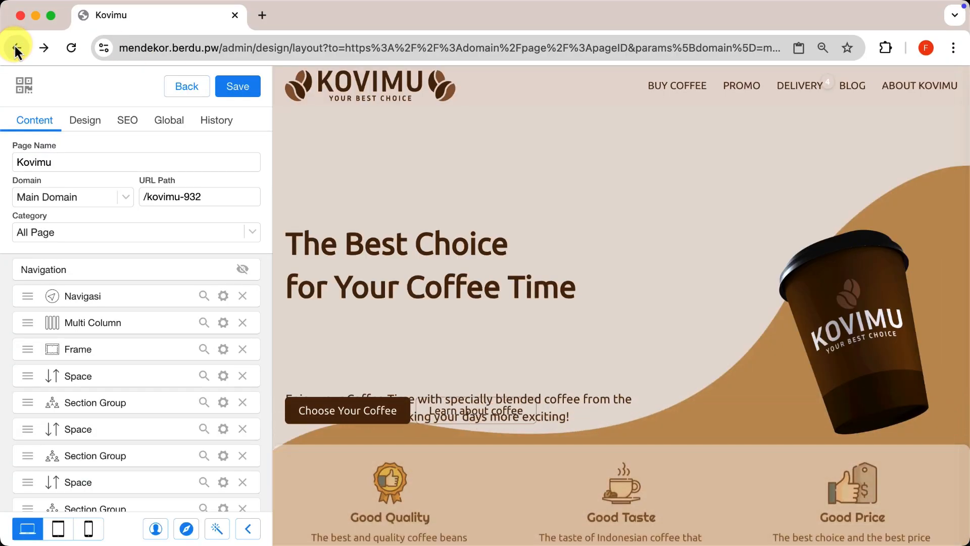
Add a Button section to the Kovimu page and place it directly below the second Buy Multi Product Form
scroll(617, 308, down, 10)
scroll(618, 308, down, 4)
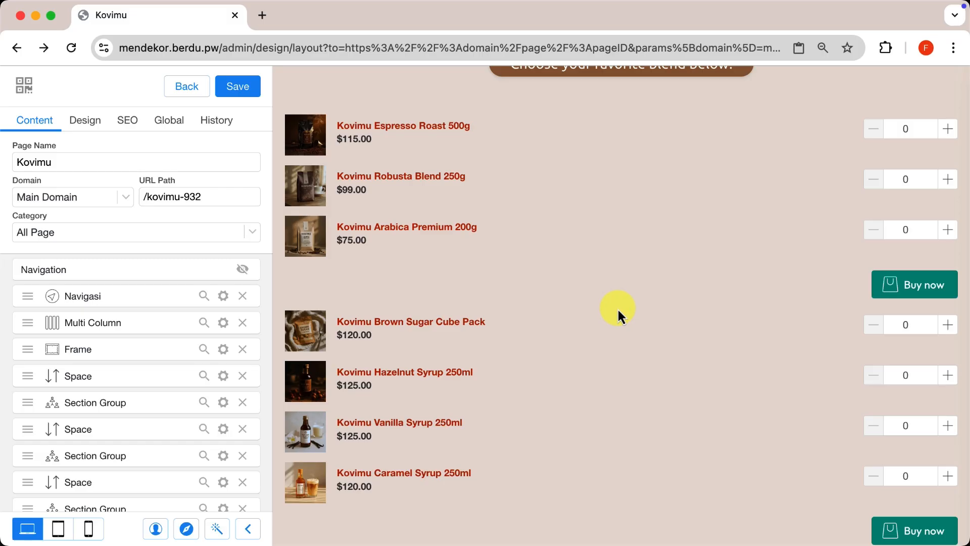
scroll(618, 308, down, 1)
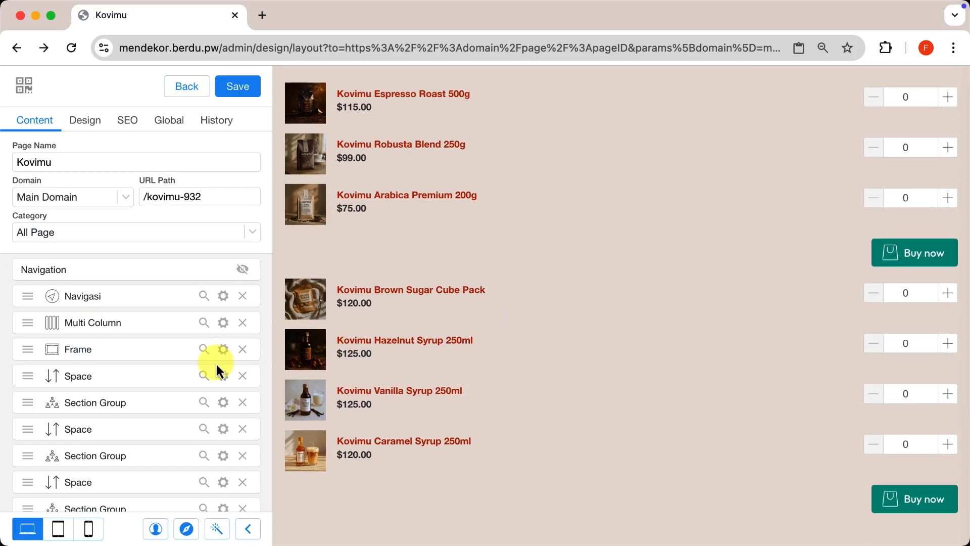
scroll(216, 362, down, 10)
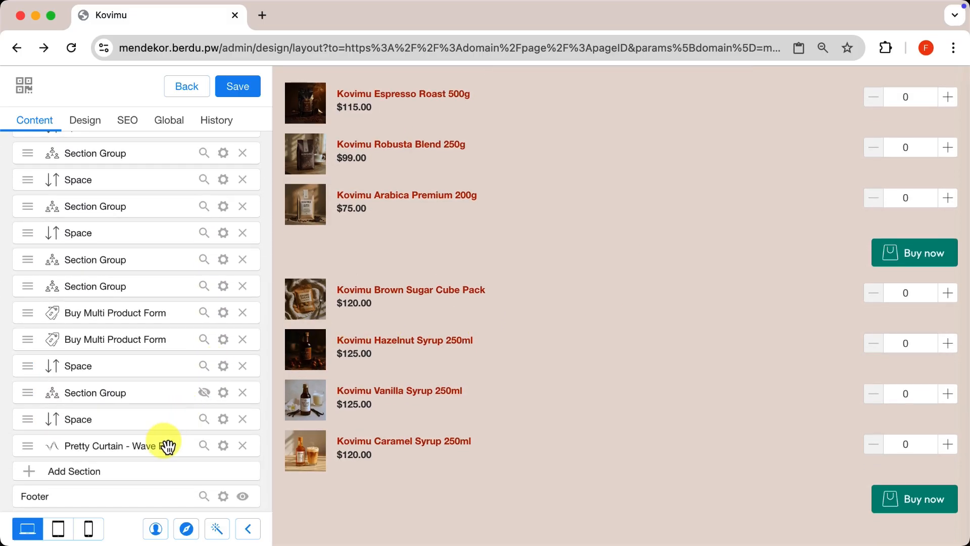
click(152, 472)
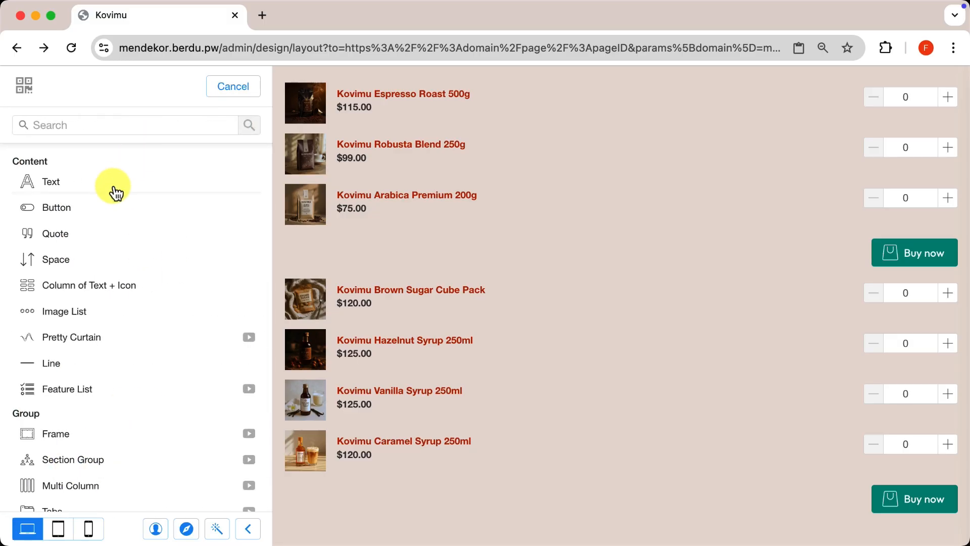
click(103, 209)
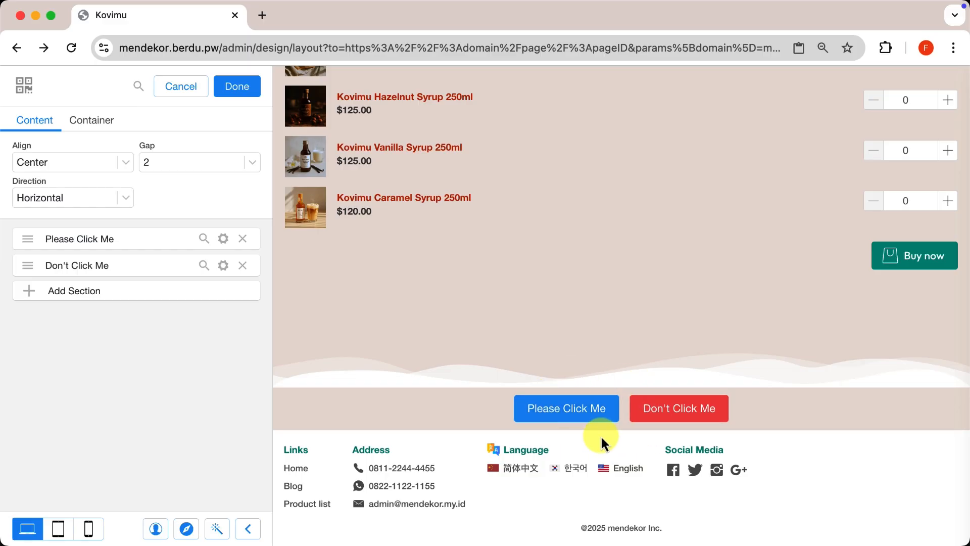
click(238, 91)
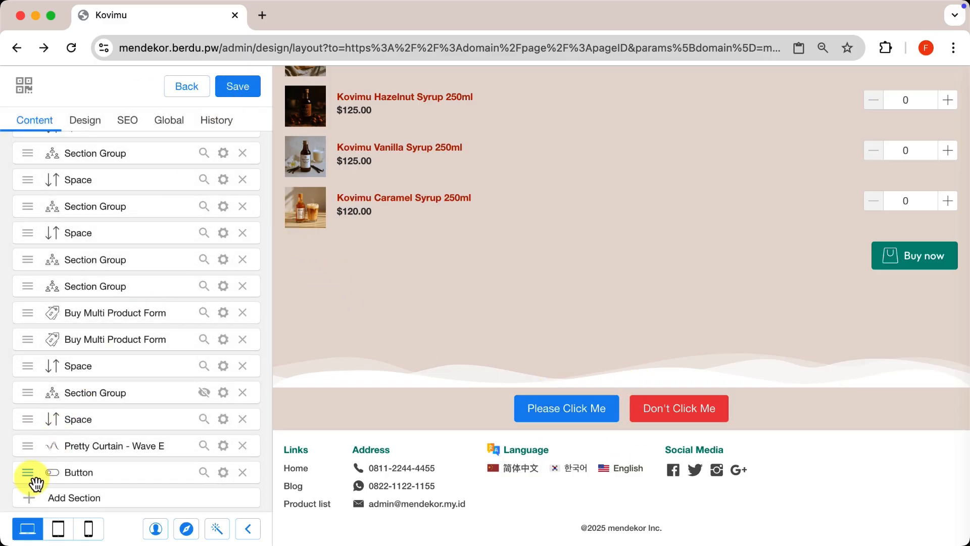
drag(31, 477, 48, 368)
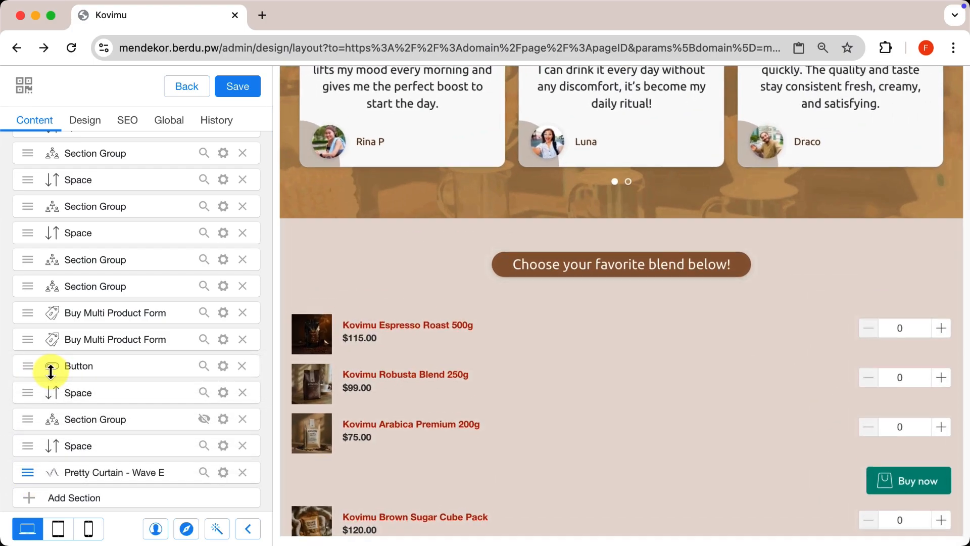
Delete the "Don't Click Me" button and set the remaining button's text to "Buy now" in the Outfit-ExtraBold font
click(224, 368)
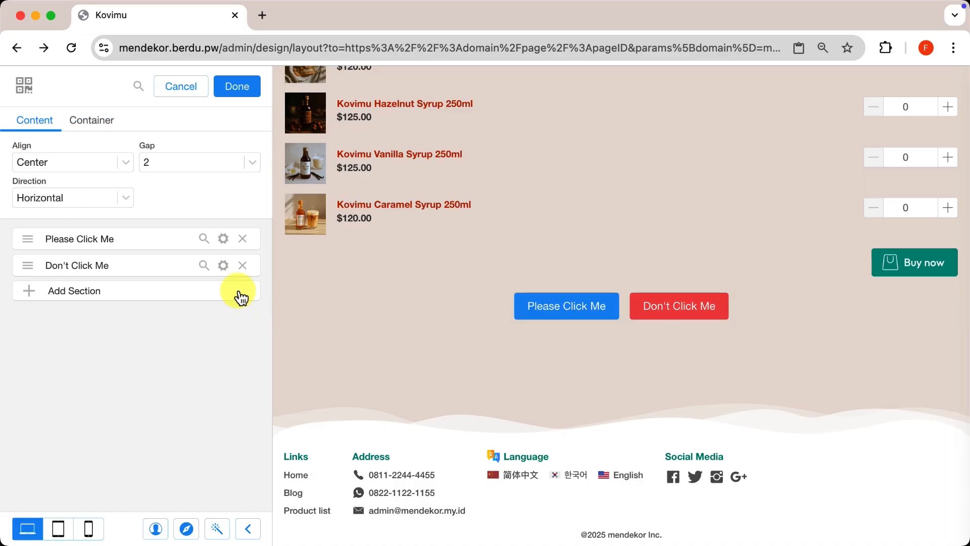
click(242, 265)
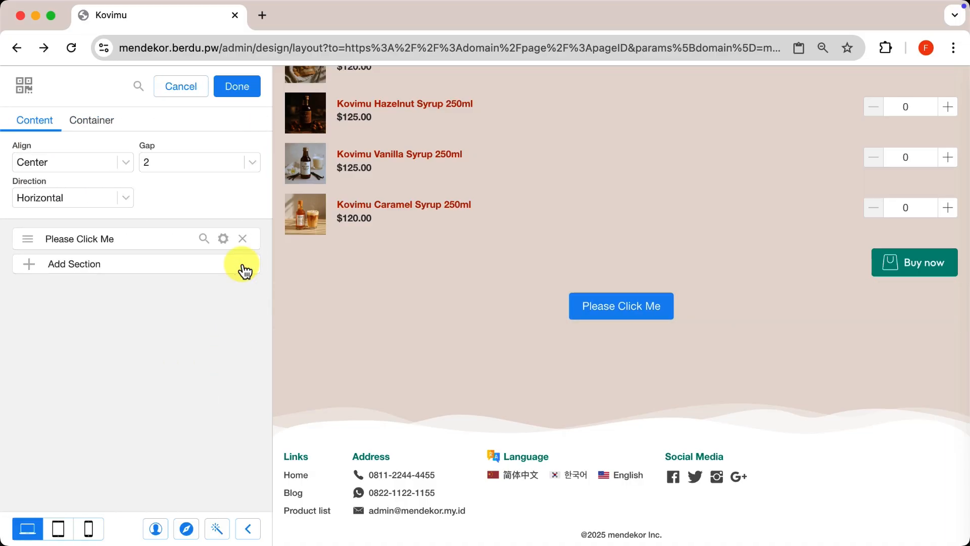
click(223, 238)
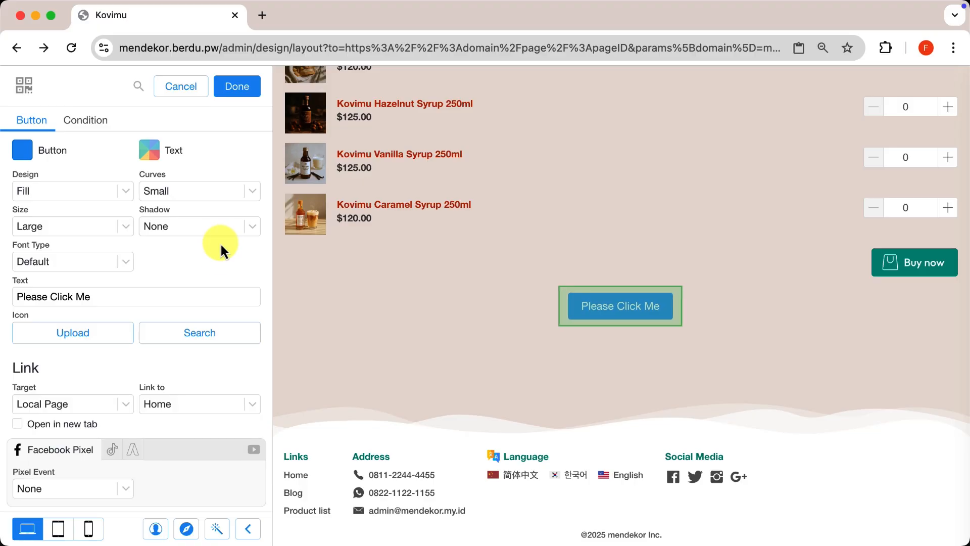
triple_click(200, 297)
text(Bu)
click(101, 261)
scroll(100, 357, down, 3)
click(101, 356)
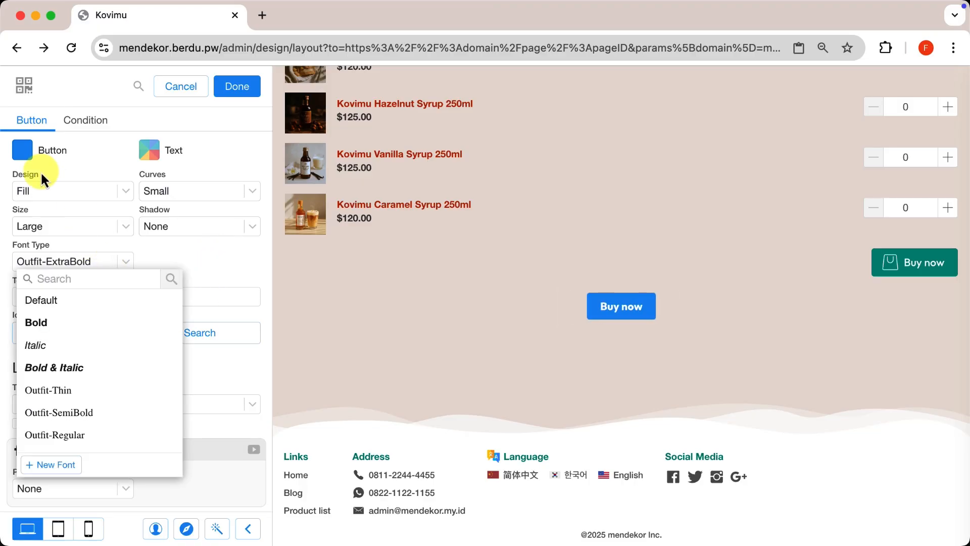
Give the new Buy now button a dark green fill and a shopping bag icon
click(22, 149)
click(103, 376)
click(237, 86)
click(198, 345)
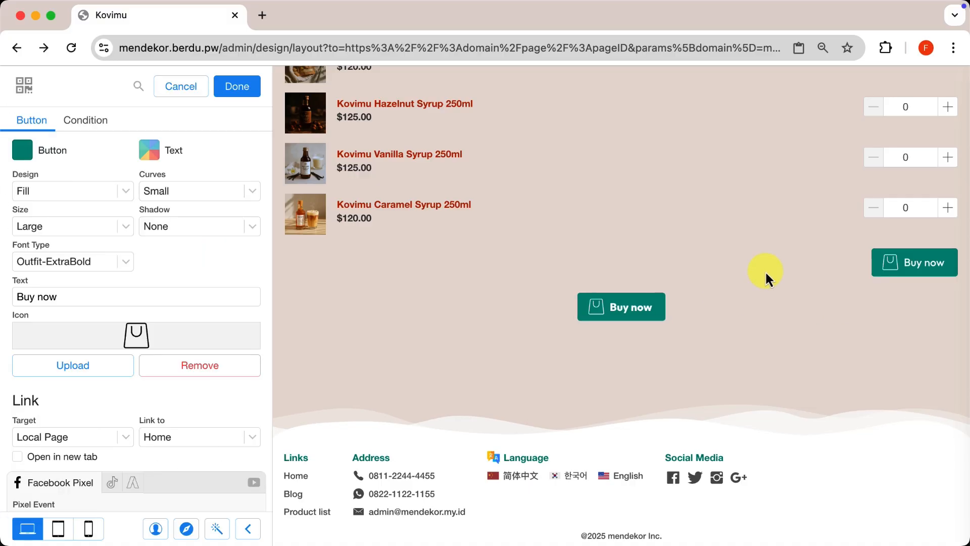
Set the new button's link target to Page Action with the Multi Checkout action and confirm the button section
scroll(608, 323, down, 1)
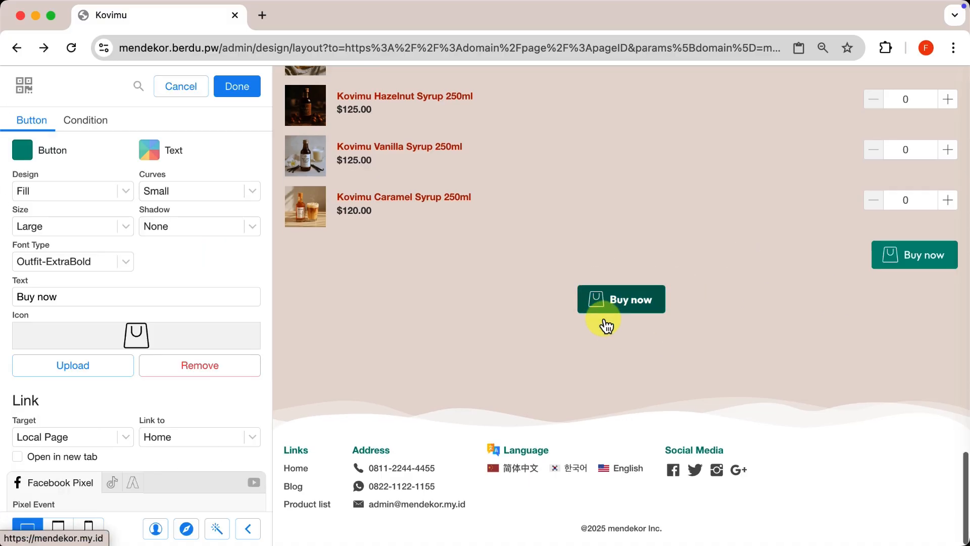
scroll(158, 380, down, 2)
click(108, 394)
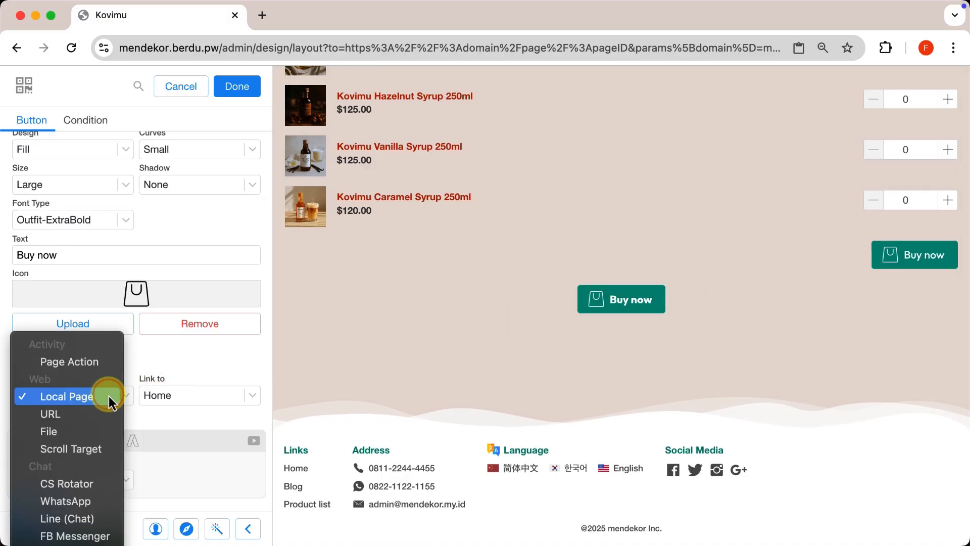
click(89, 363)
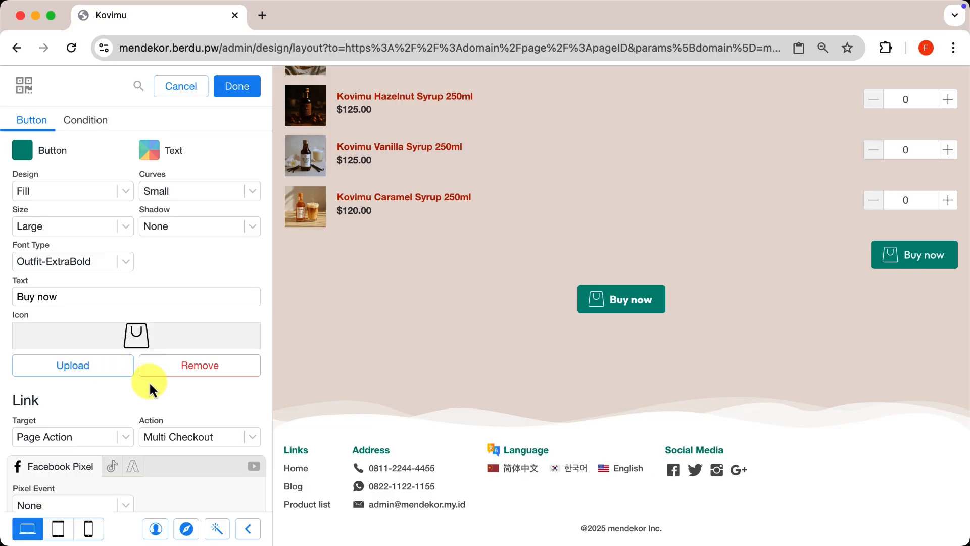
click(199, 440)
click(199, 436)
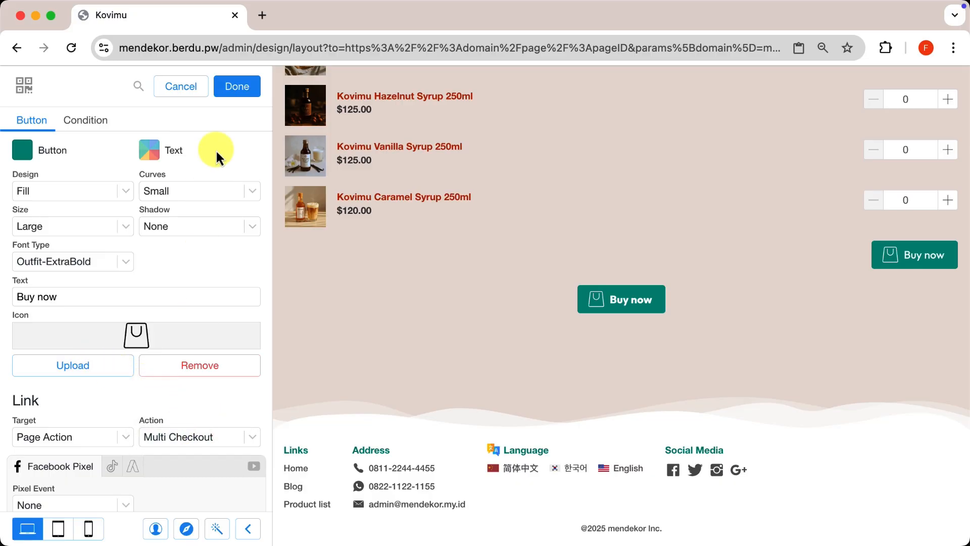
click(237, 89)
click(237, 89)
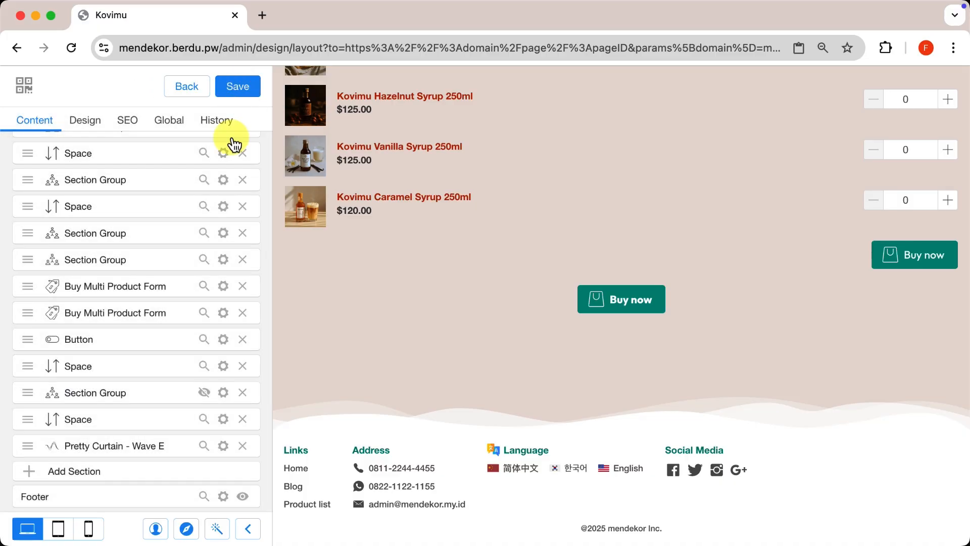
Remove the built-in Buy now button from the COFFEE BEANS multi product form and confirm the form
scroll(536, 309, up, 3)
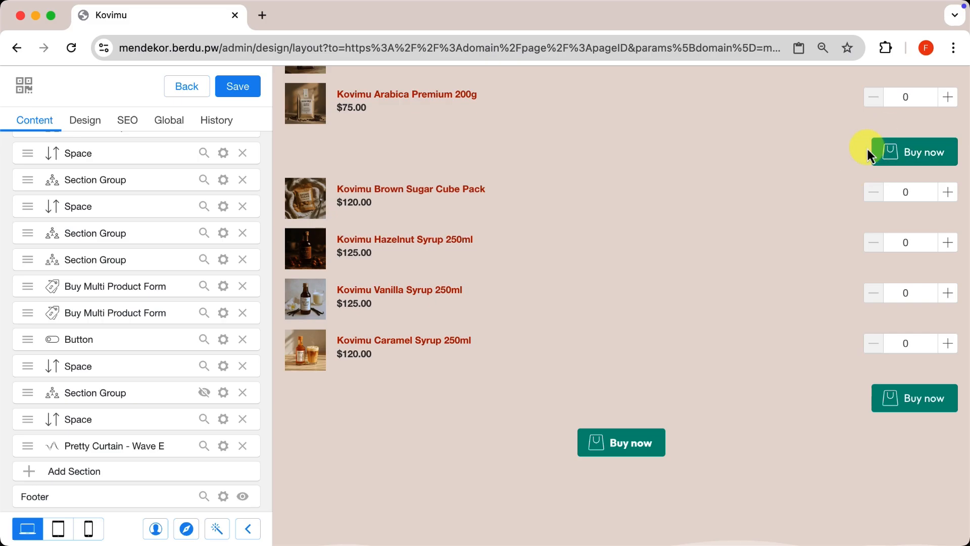
click(223, 286)
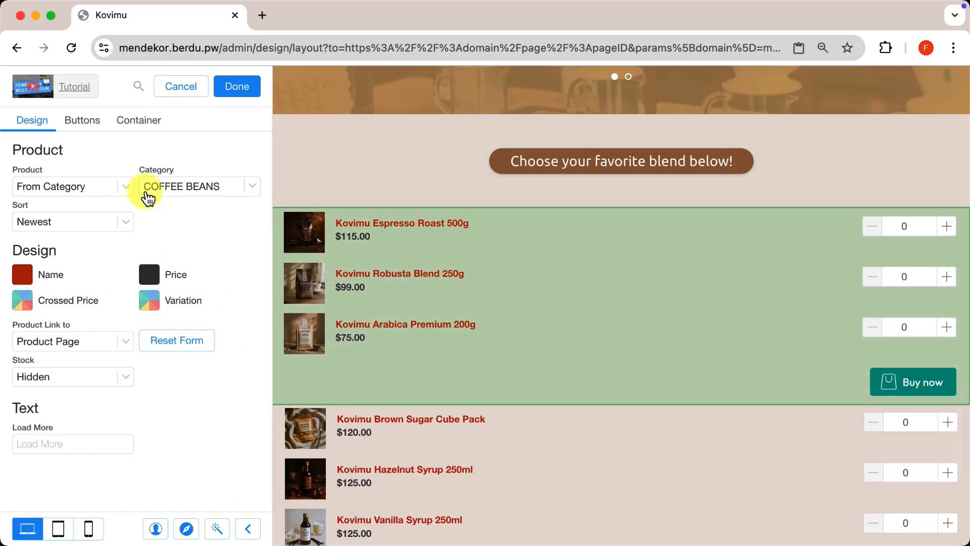
click(82, 120)
click(242, 204)
click(237, 88)
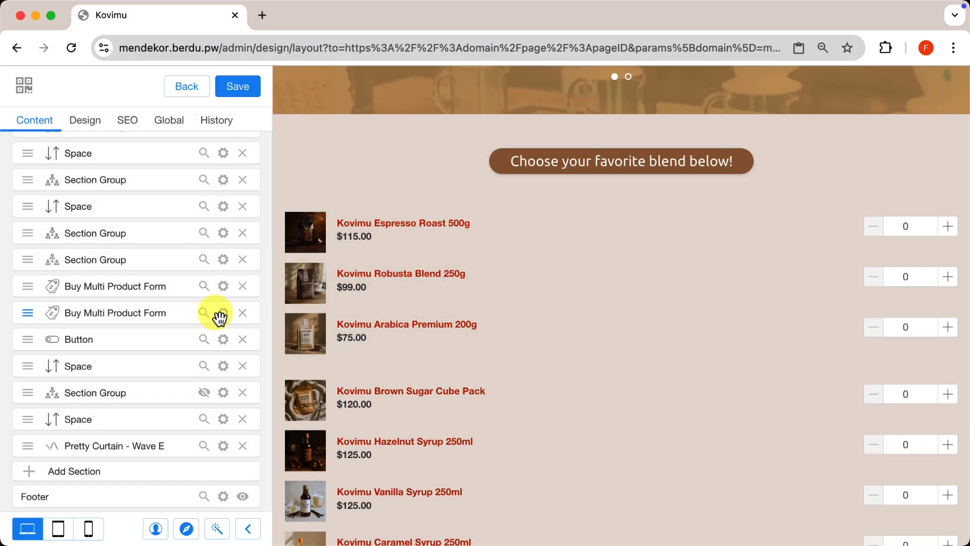
Remove the built-in Buy now button from the second form, which lists the sugar and syrup products, and confirm it
click(222, 313)
click(91, 124)
click(243, 204)
click(237, 87)
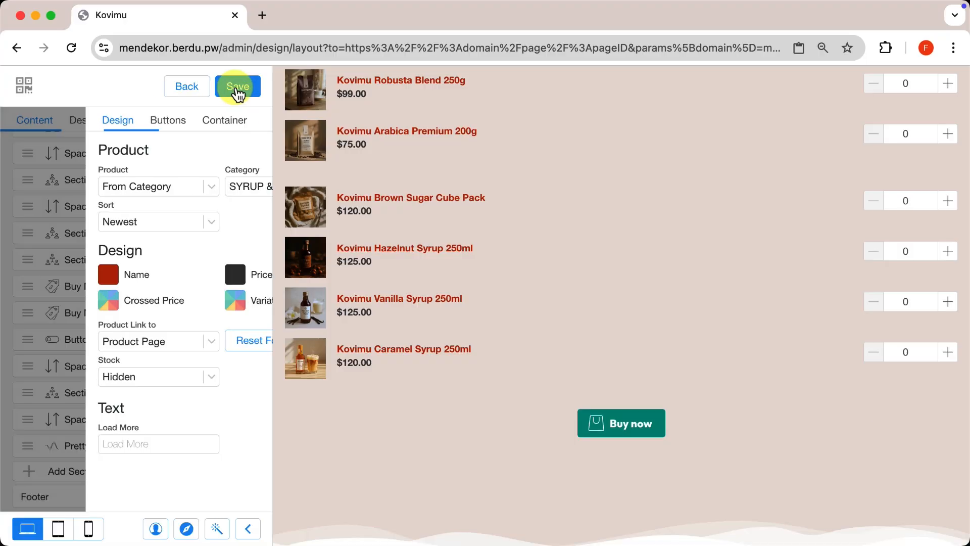
Save the Kovimu layout with the shared Buy now button and open the published page
scroll(520, 268, up, 1)
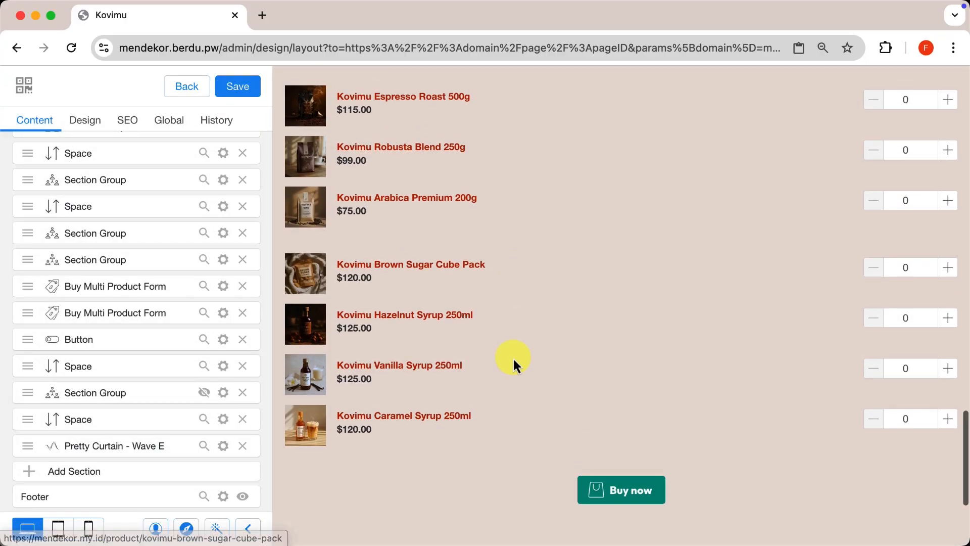
scroll(615, 429, up, 2)
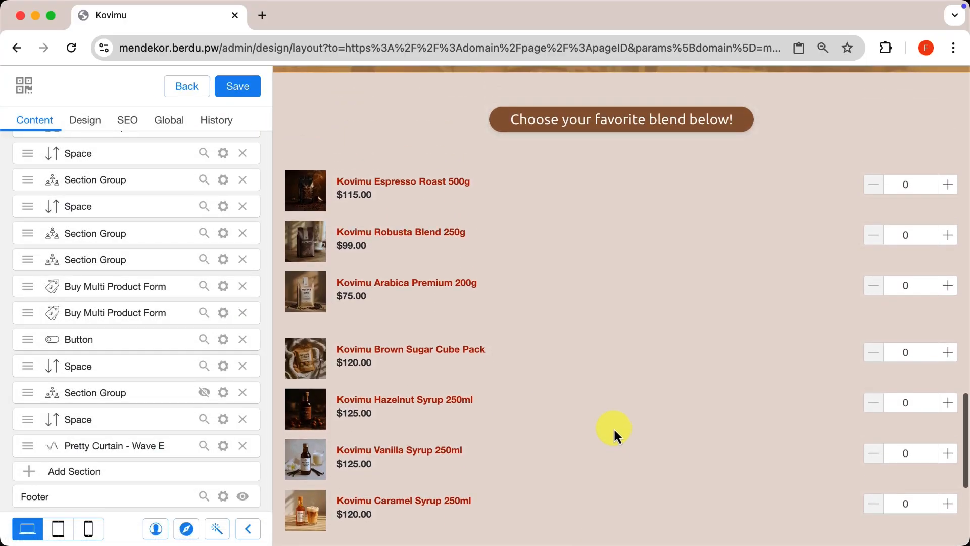
scroll(614, 429, down, 2)
scroll(614, 426, down, 1)
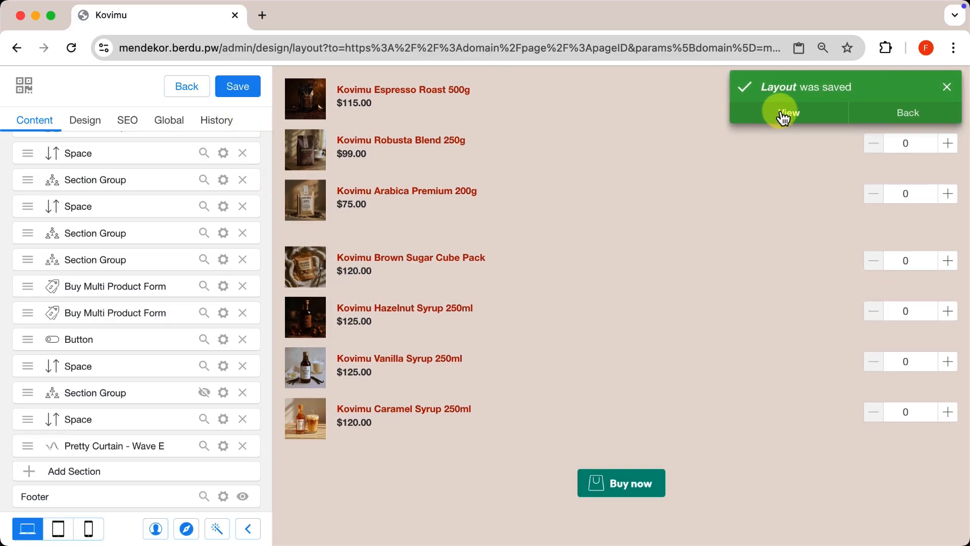
click(783, 114)
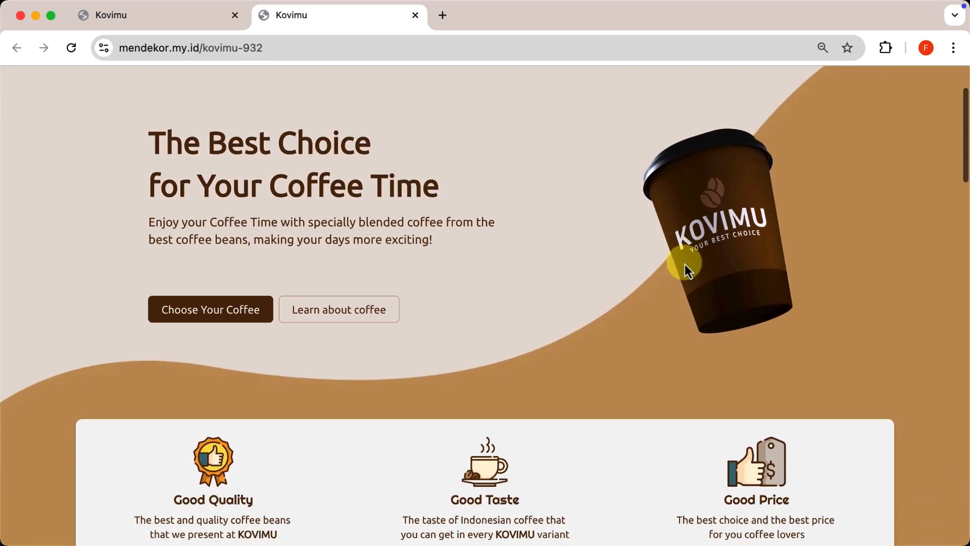
Select one each of Robusta Blend, Arabica Premium, Brown Sugar Cube Pack, Hazelnut Syrup and Vanilla Syrup, and check out with the shared button
scroll(684, 265, down, 20)
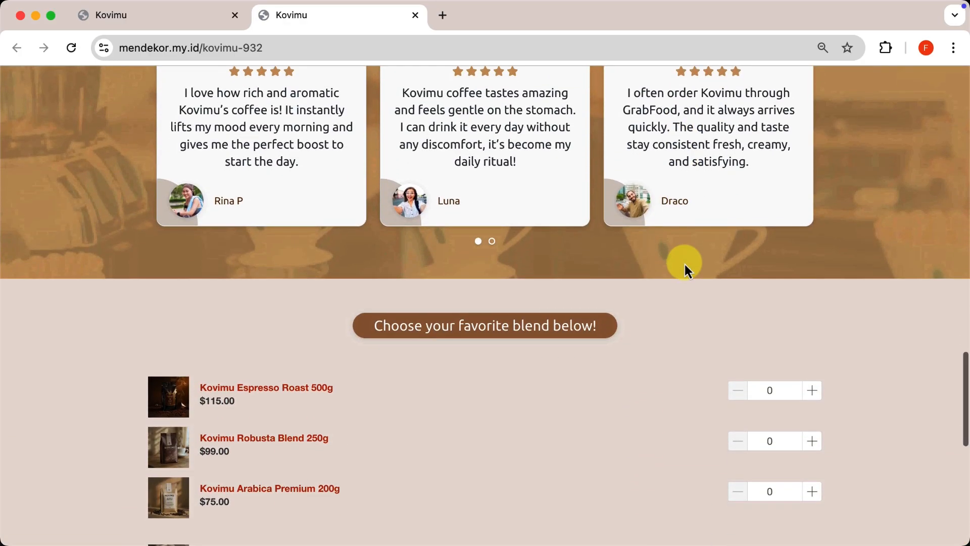
scroll(685, 265, down, 4)
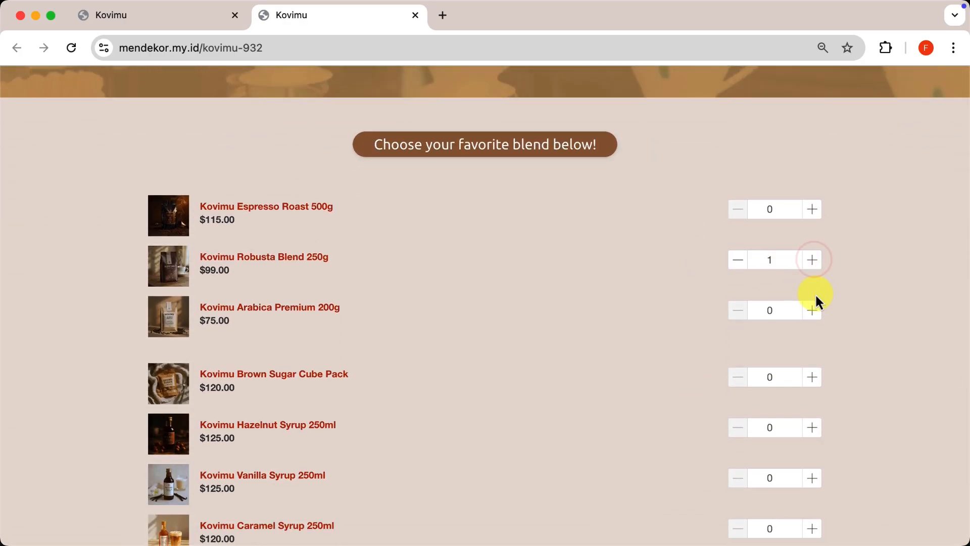
click(812, 310)
scroll(815, 312, down, 3)
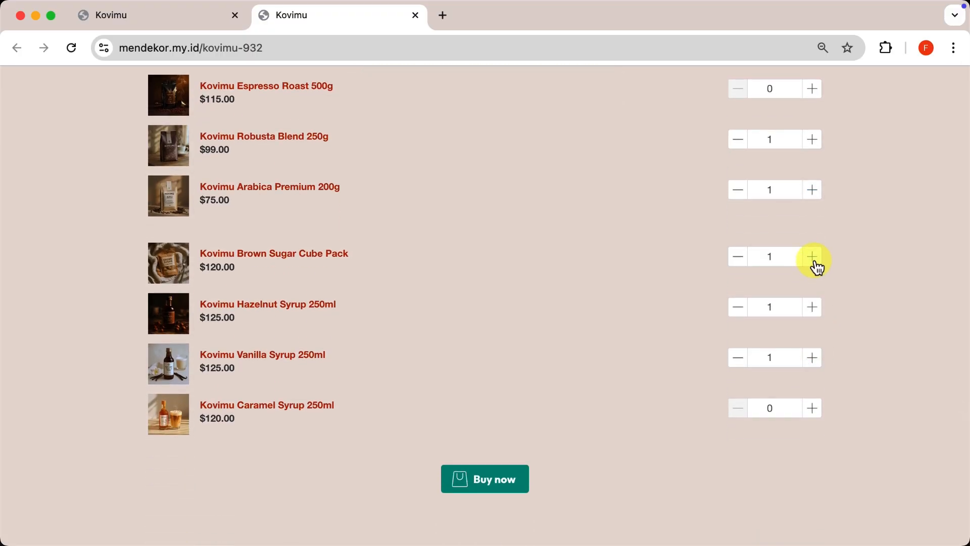
click(488, 480)
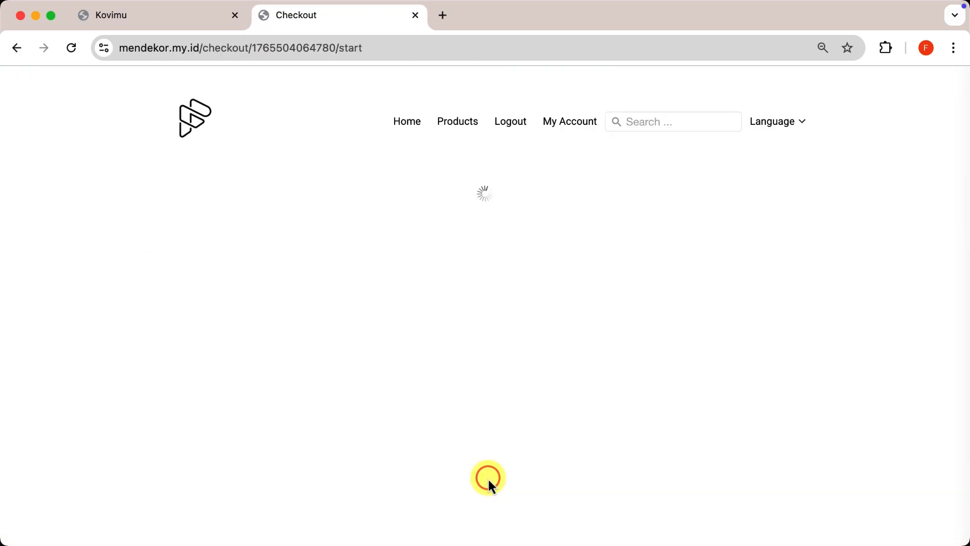
Review the combined checkout's products from both forms, subtotal, shipping cost, total and payment methods
scroll(684, 400, down, 1)
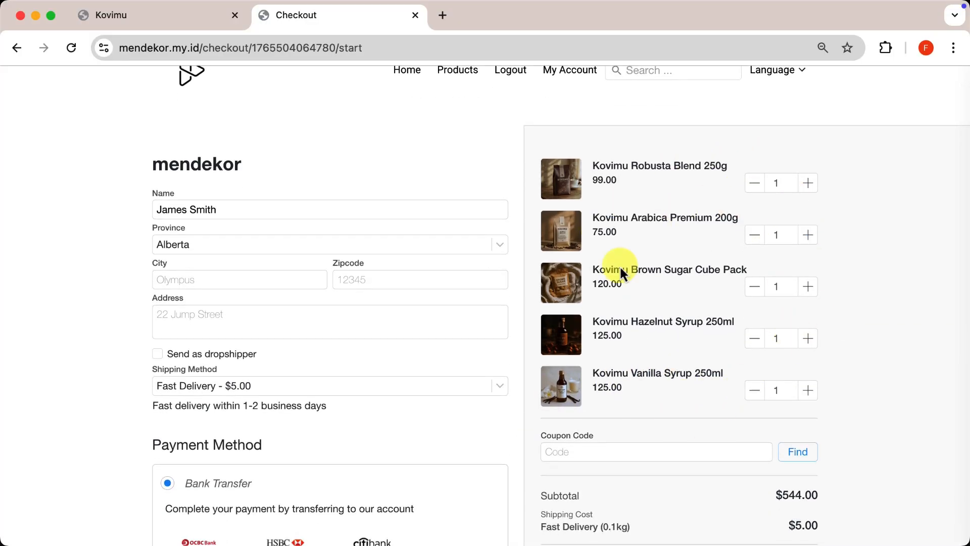
scroll(648, 286, up, 1)
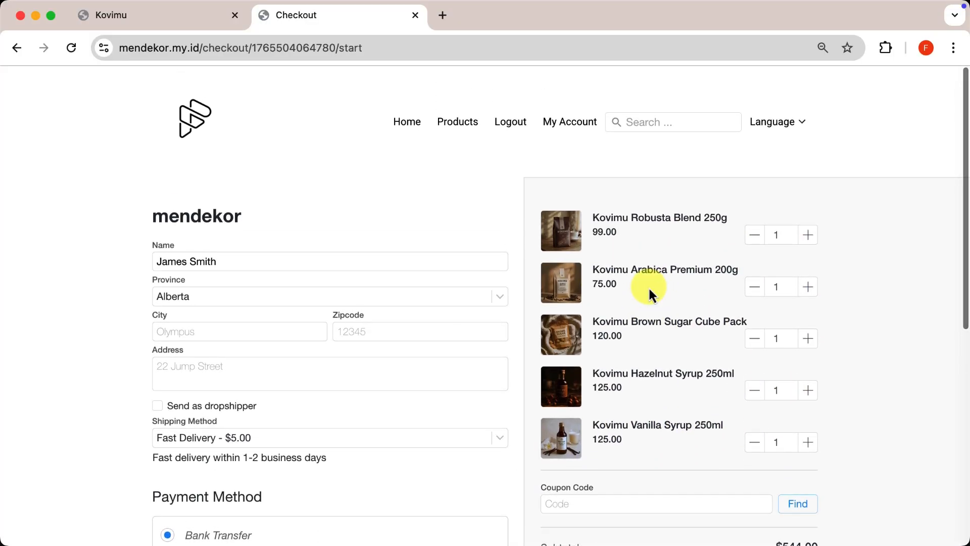
scroll(647, 286, down, 3)
scroll(648, 286, down, 2)
scroll(648, 286, up, 5)
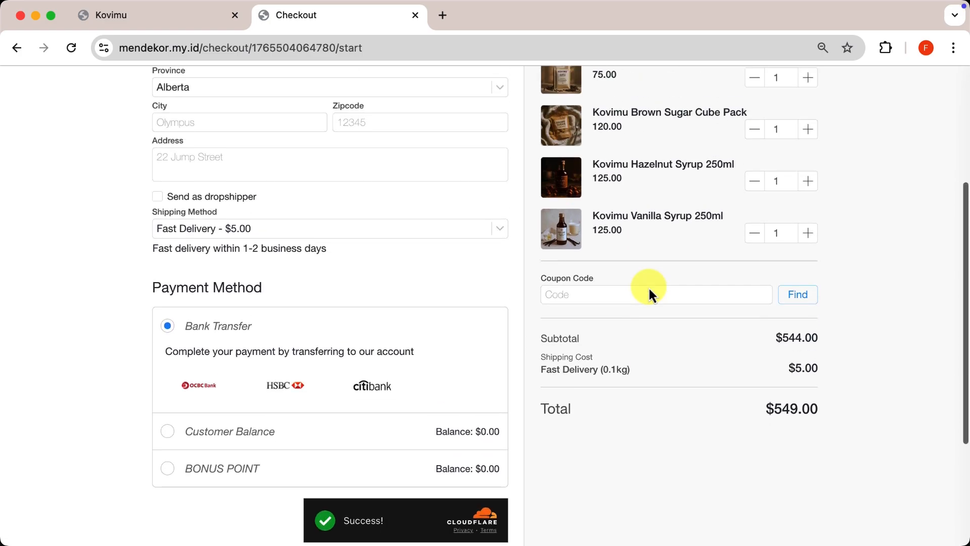
scroll(648, 286, up, 1)
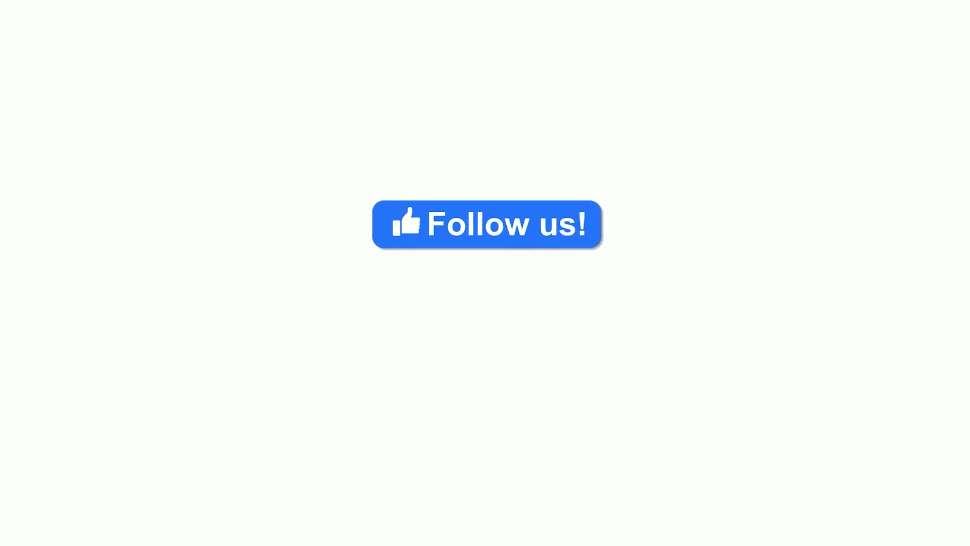